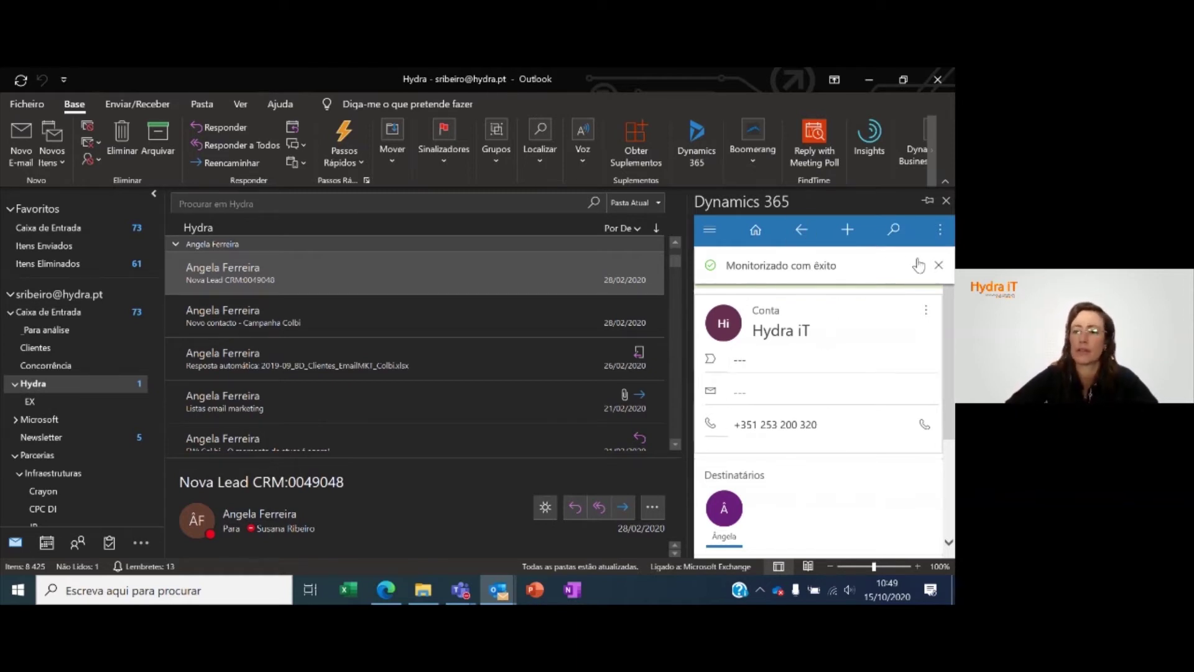
Step: Start a quick-create Oportunidade Potencial in the Dynamics 365 pane and set its topic to "Interesse em produtos"
click(847, 229)
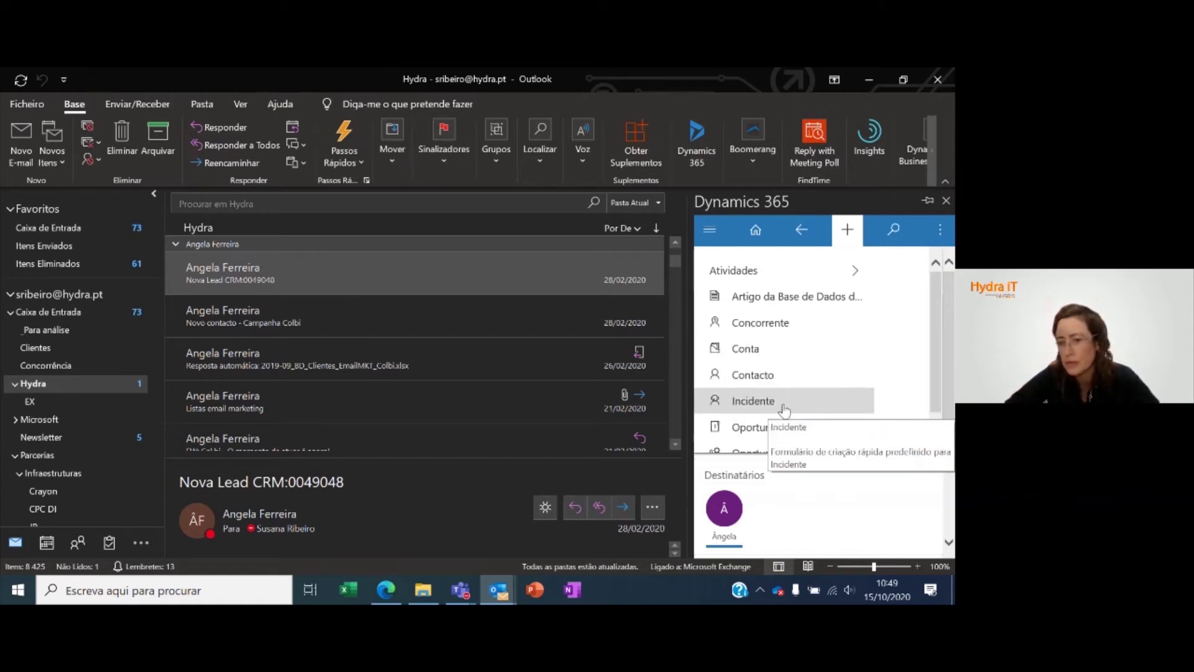
scroll(787, 408, down, 1)
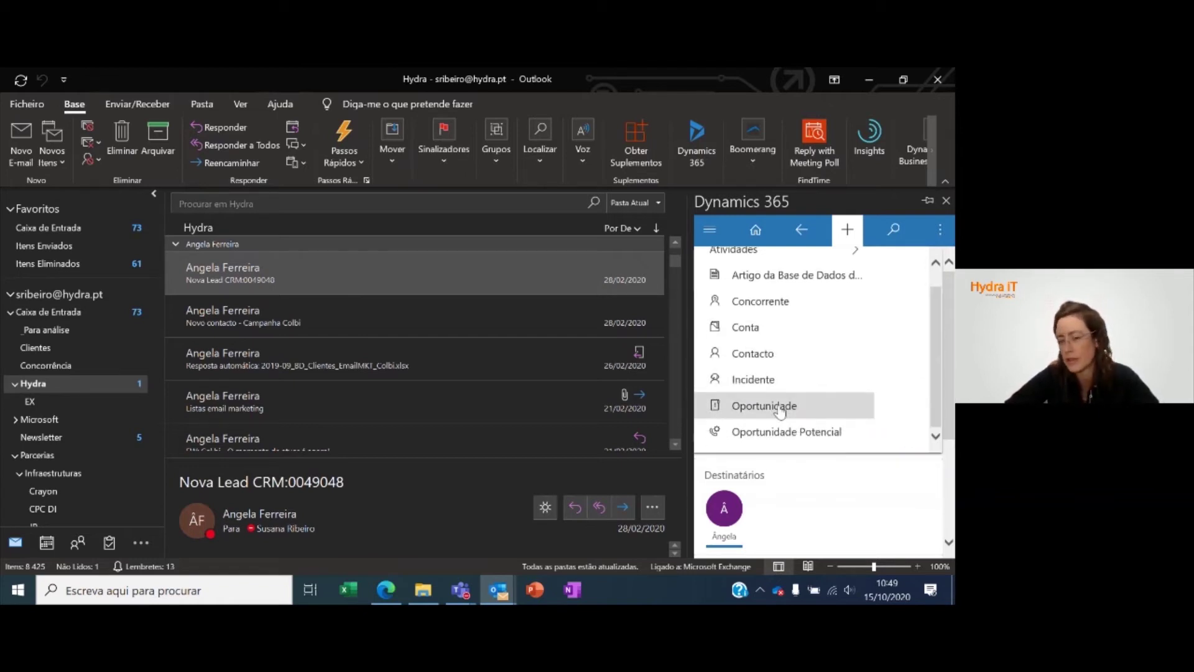
click(802, 433)
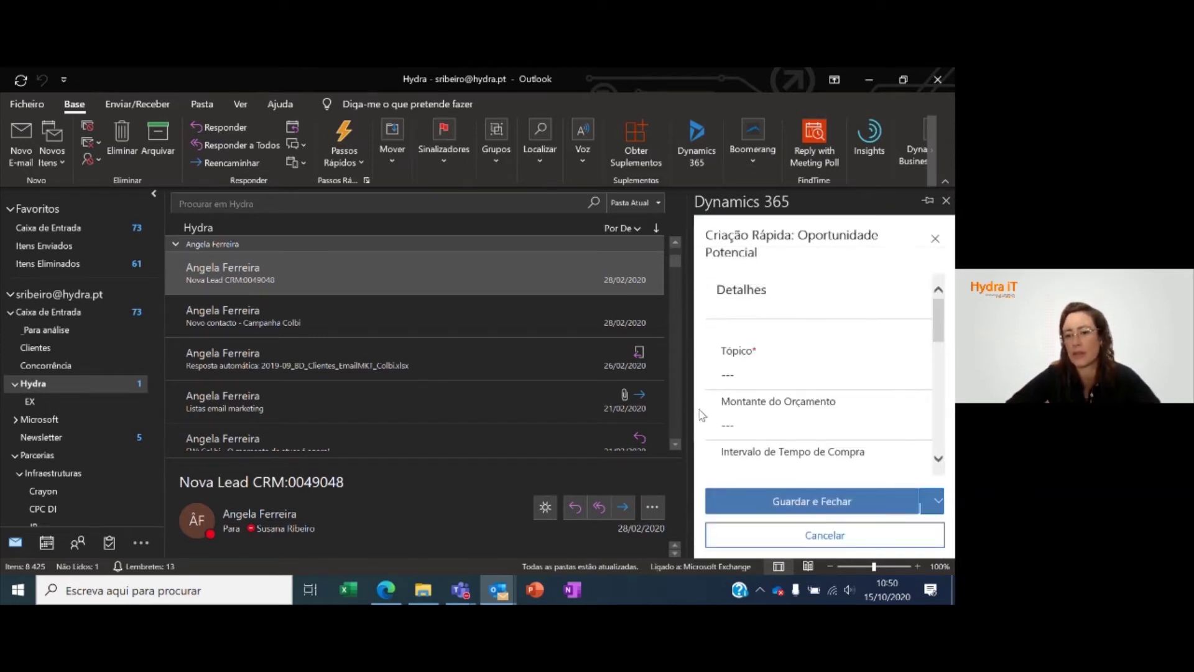
click(734, 380)
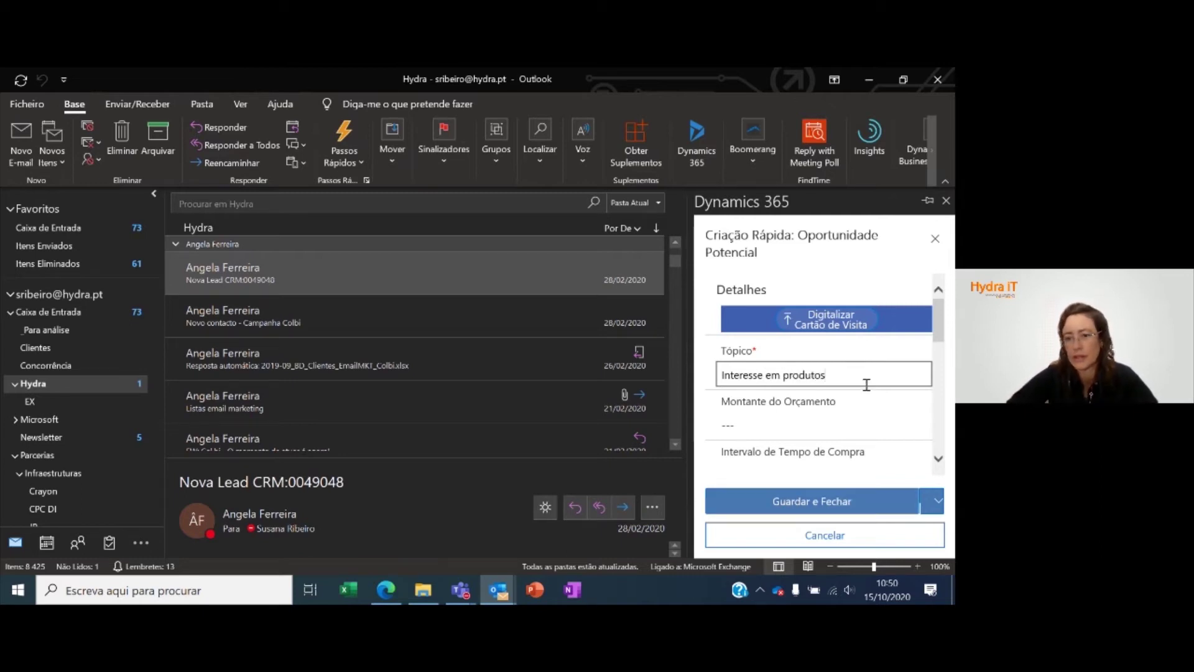
click(756, 348)
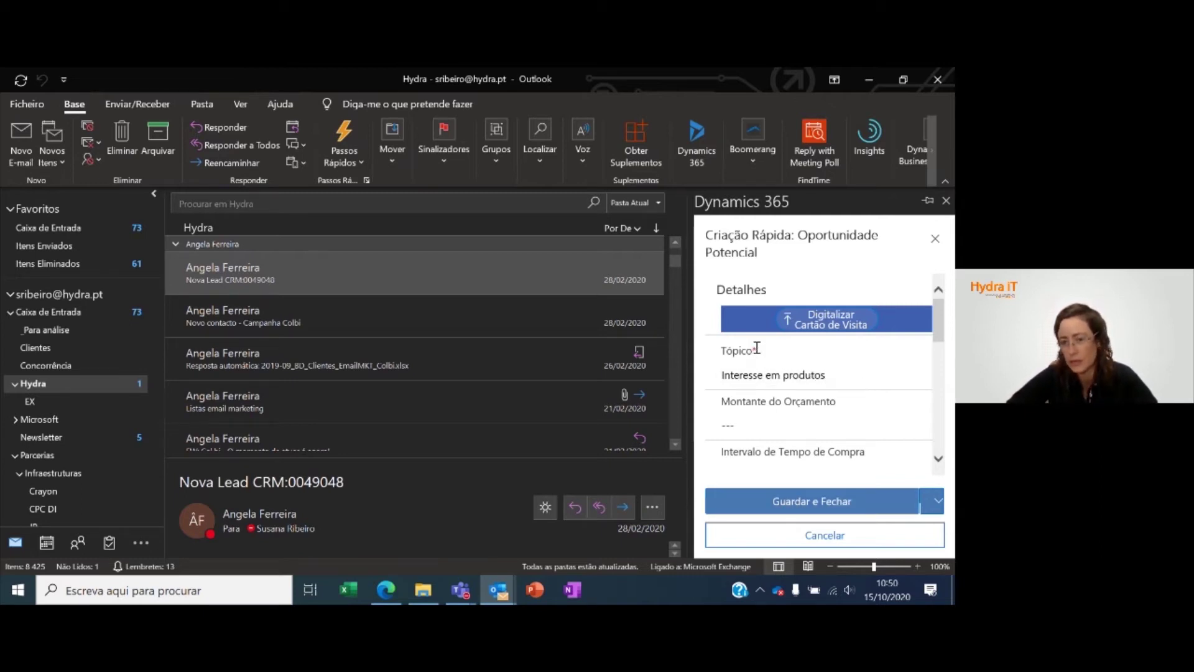
Step: Enter the contact's first name and surname under Informações Pessoais, and save and close the potential opportunity
drag(935, 313, 926, 372)
click(744, 403)
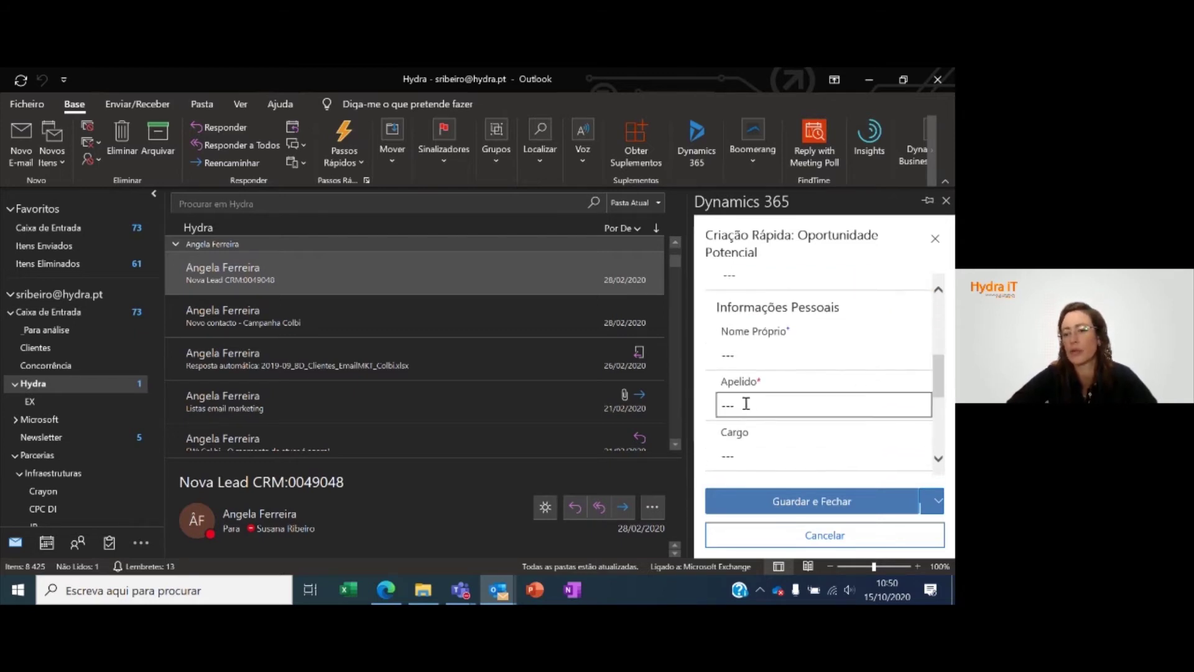
click(770, 346)
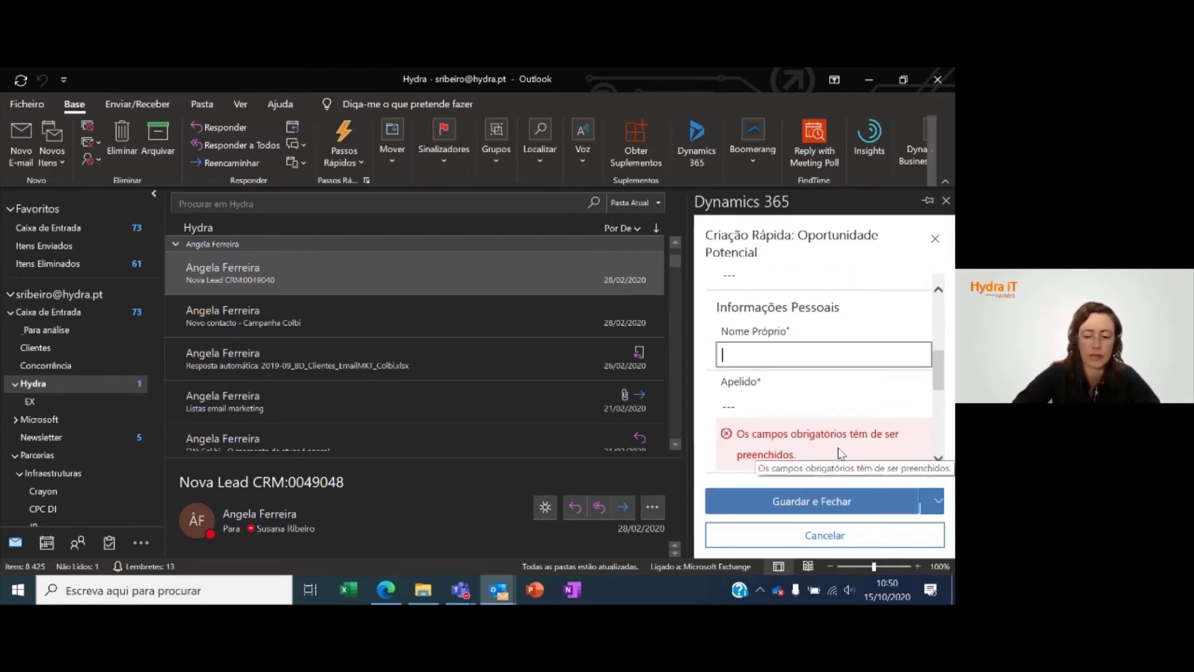
text(Ângela)
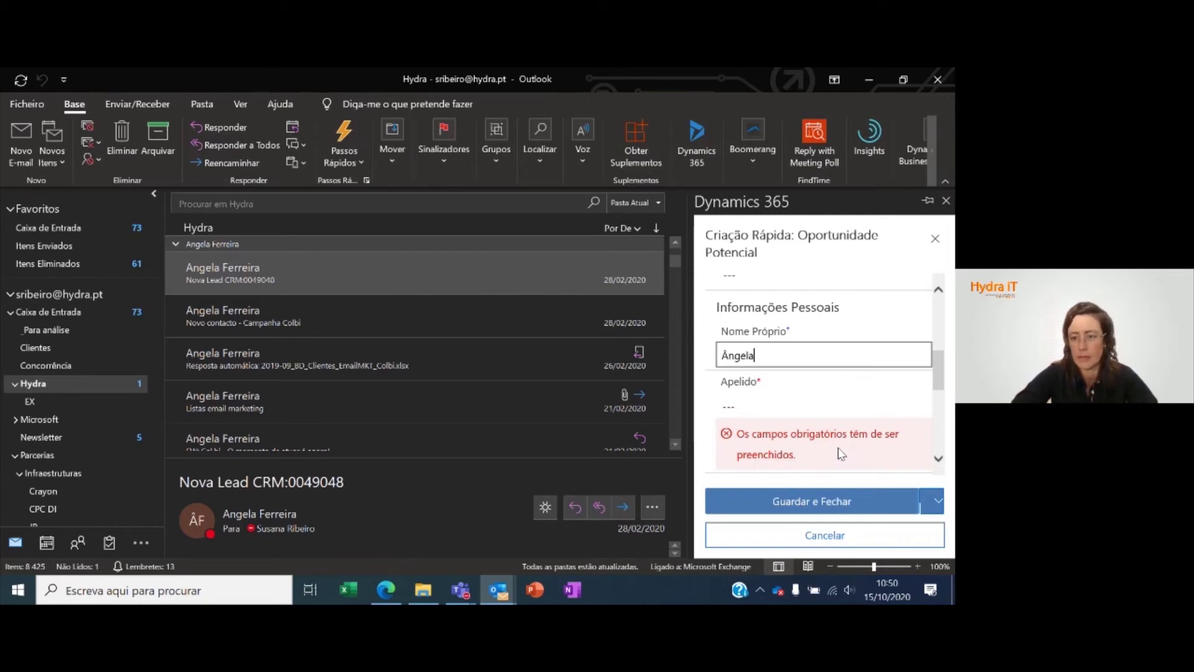
key(Tab)
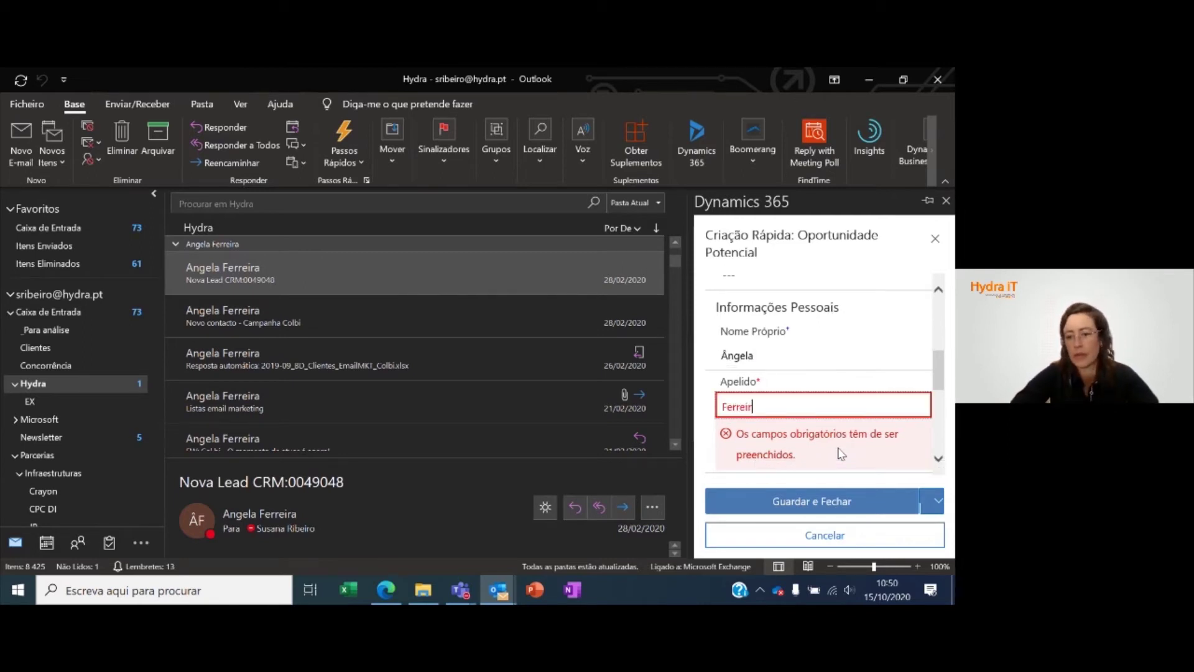
click(846, 503)
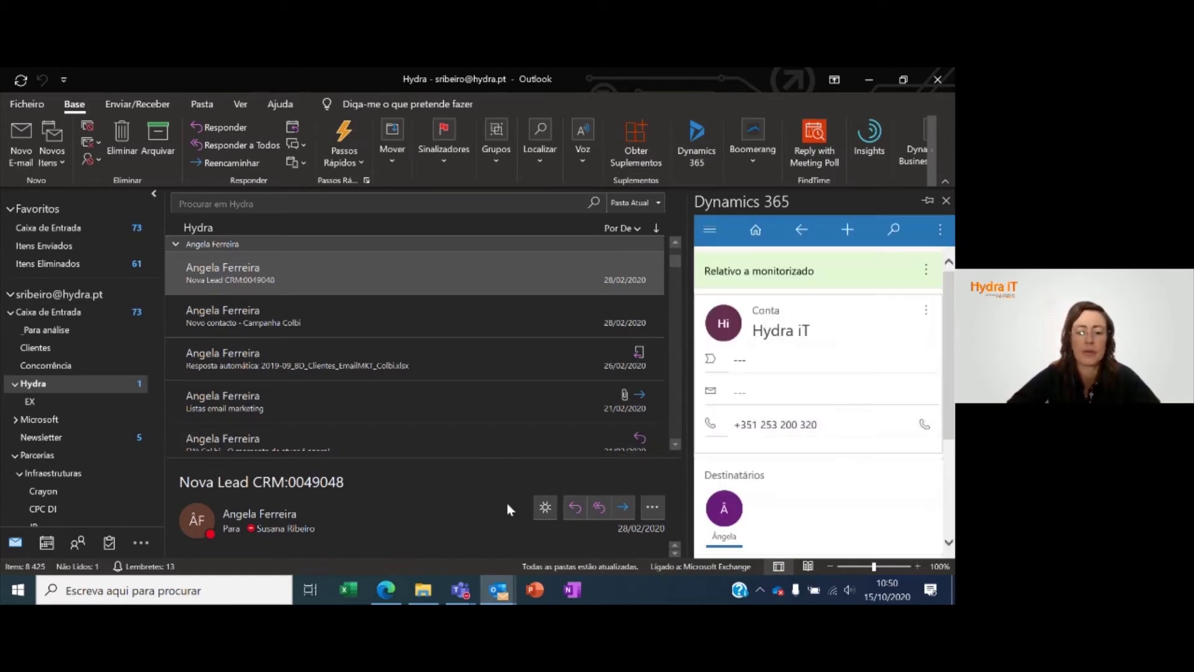
Step: Switch to the Microsoft Teams meeting window and open the Dynamics 365 app there
mouse_move(462, 596)
click(411, 498)
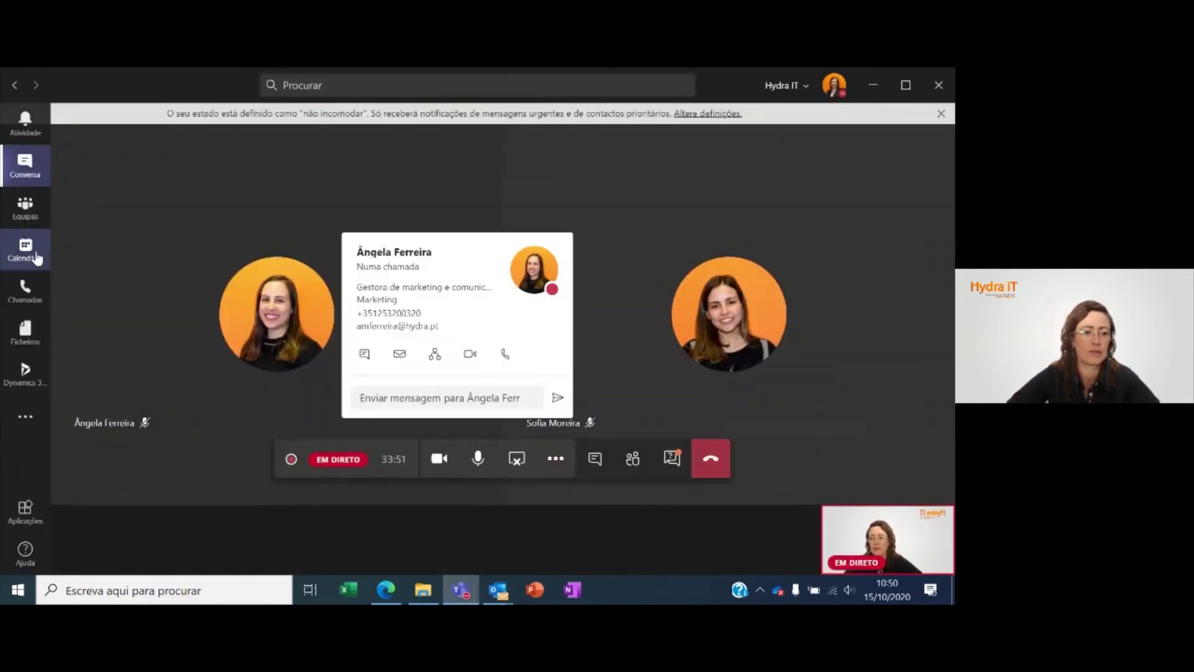
click(24, 376)
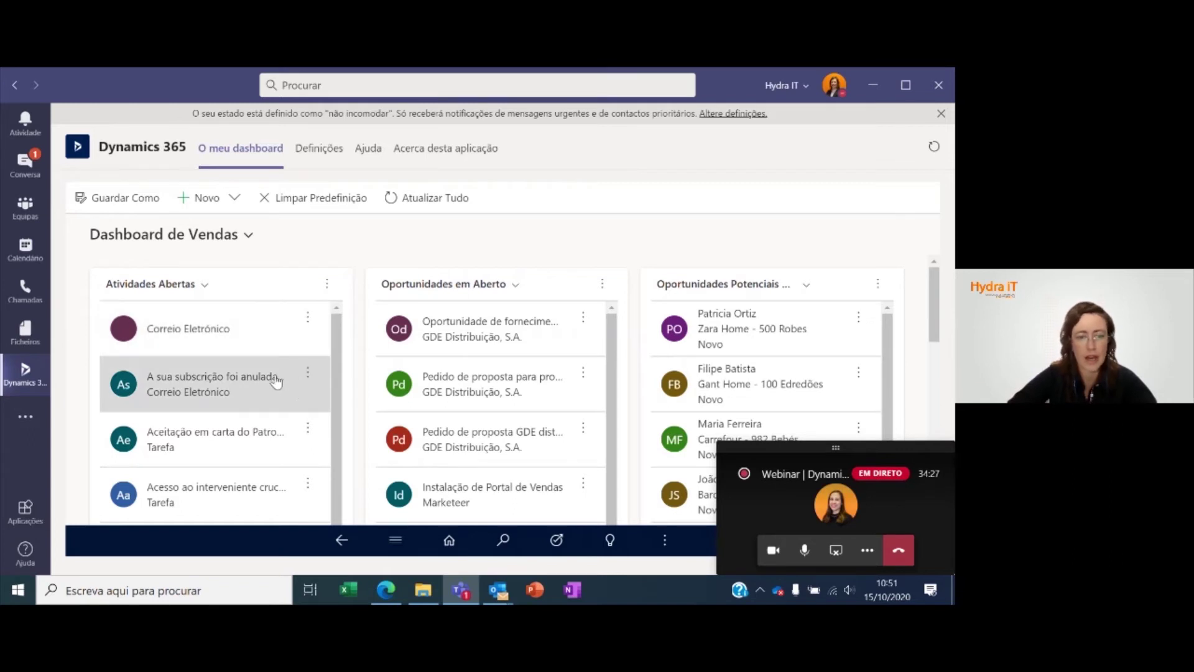
Step: Look through the open activities, active accounts and sales charts on the Dashboard de Vendas
drag(336, 378, 259, 456)
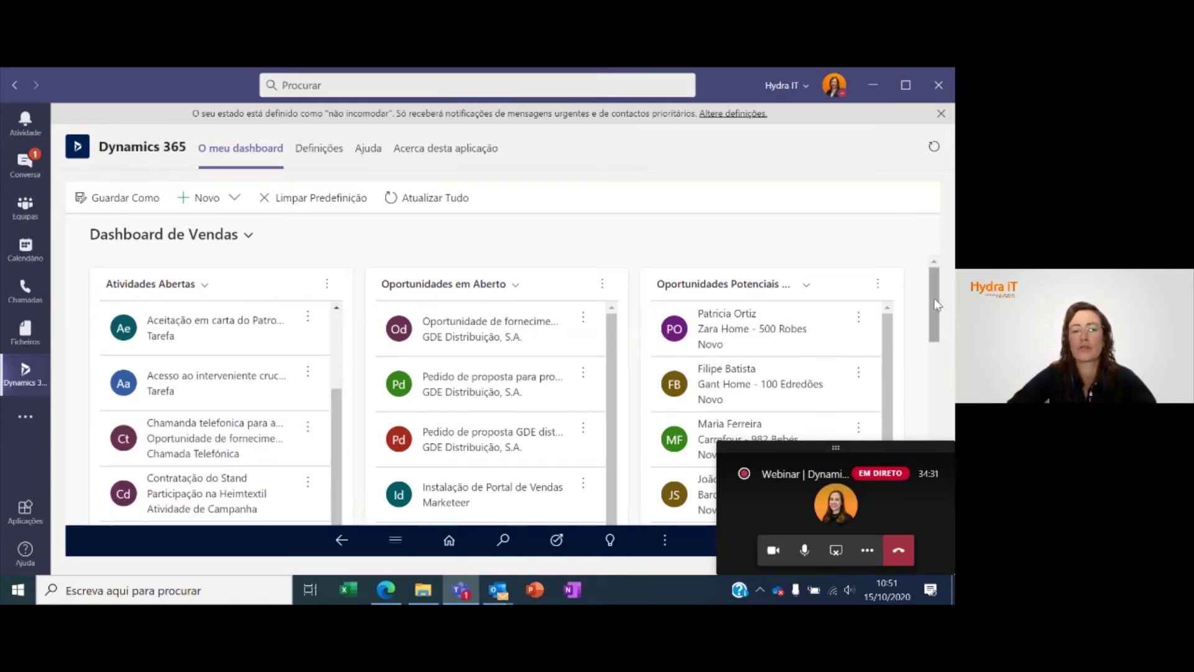
mouse_move(935, 298)
mouse_down()
mouse_move(933, 314)
mouse_move(932, 299)
mouse_up()
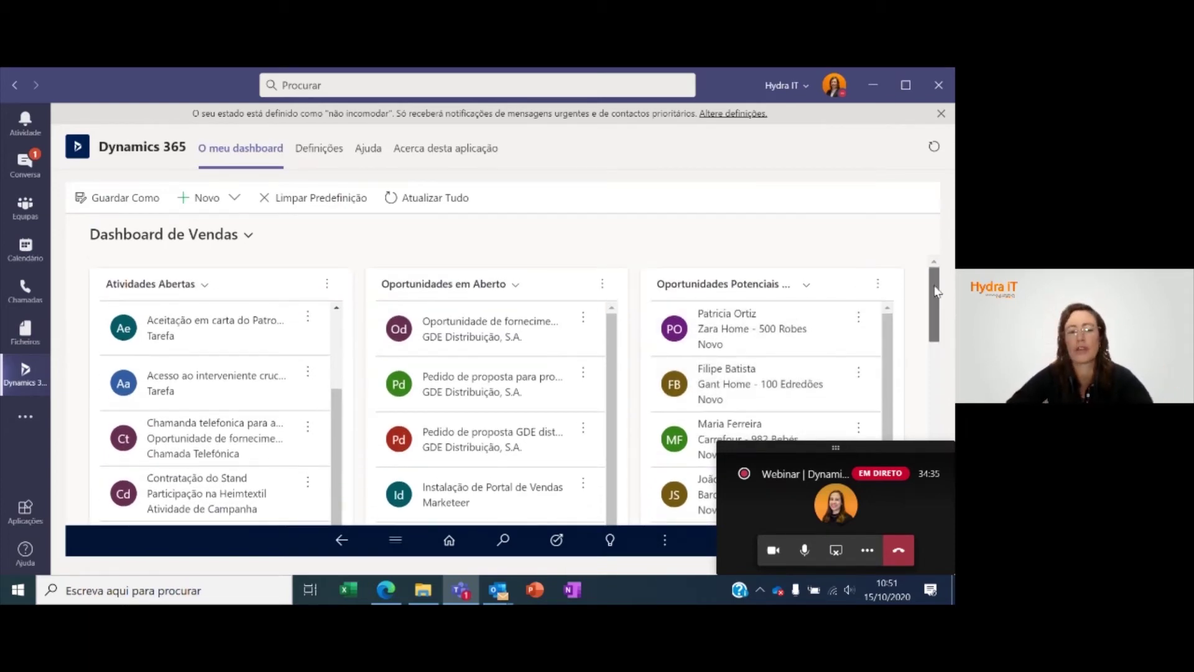
drag(935, 305, 934, 413)
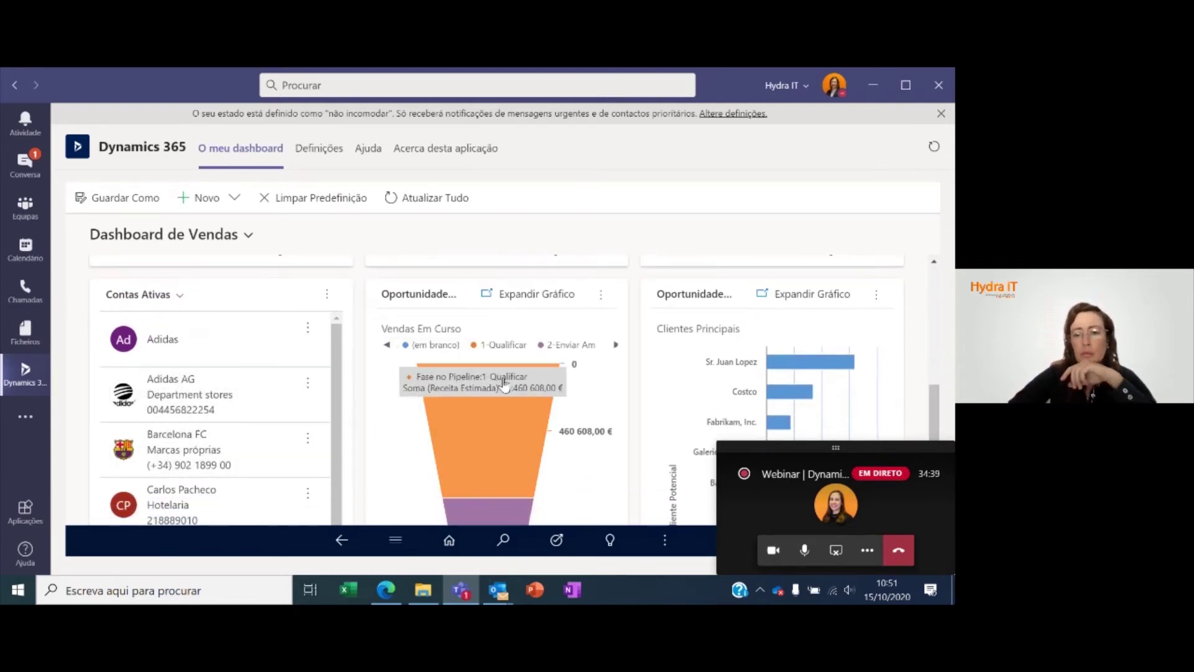
drag(935, 388, 933, 402)
mouse_move(807, 322)
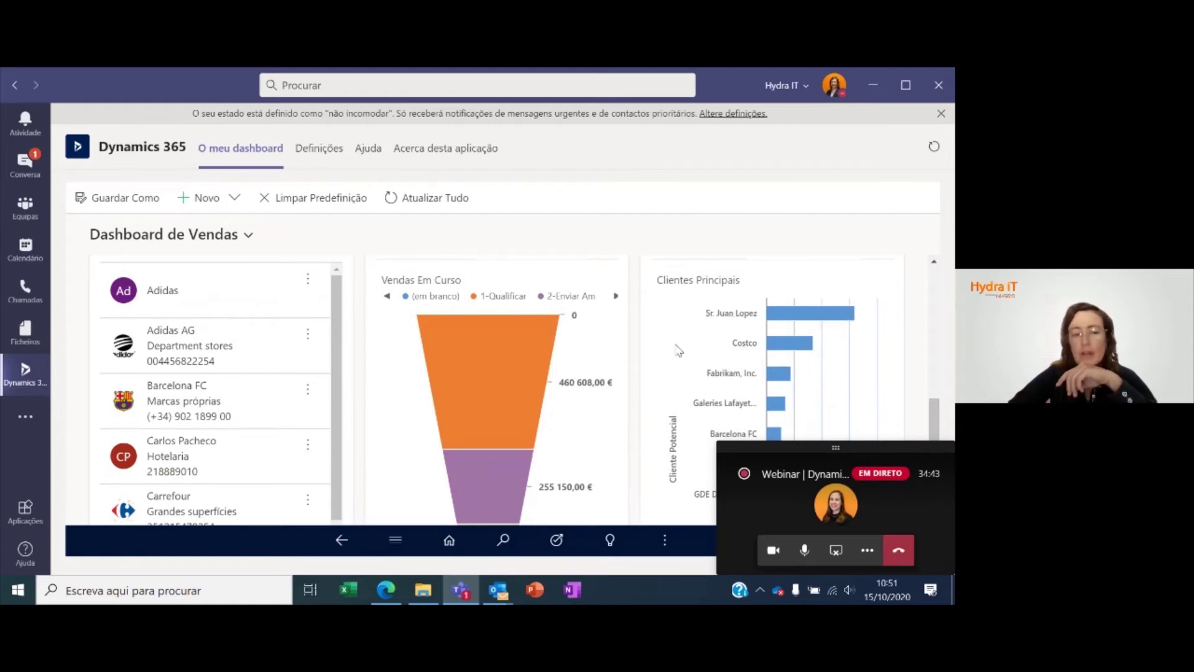
Step: Open the Adidas AG account and review its account information, timeline, news, assistant and contacts on the summary
click(196, 361)
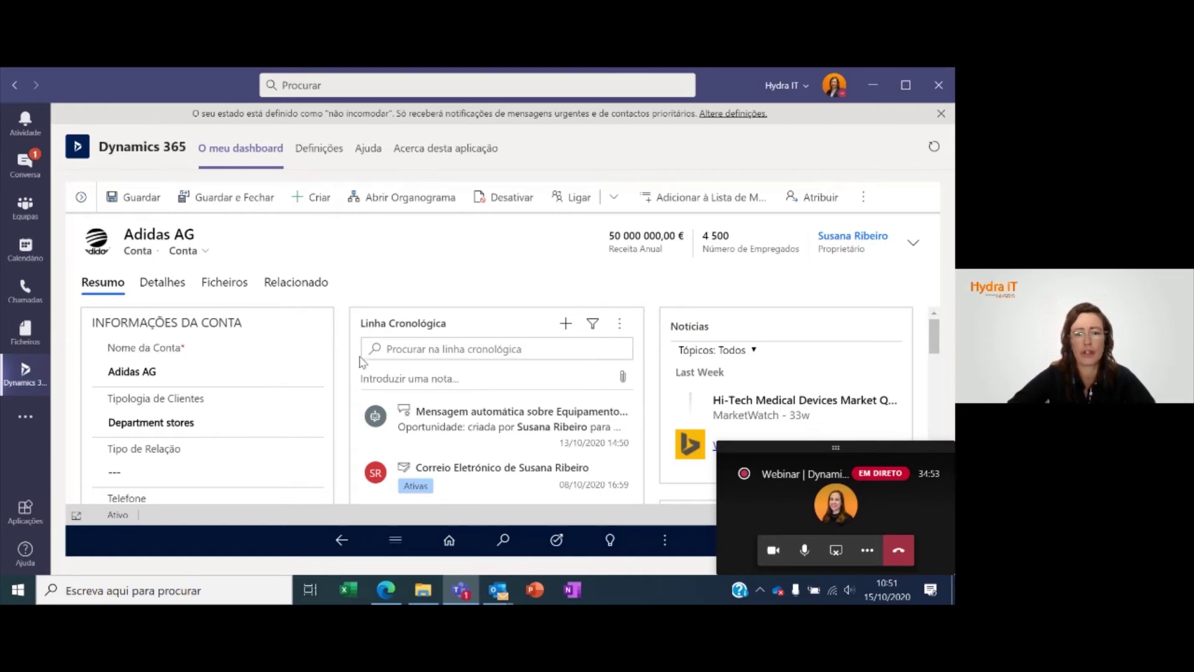
scroll(360, 362, down, 8)
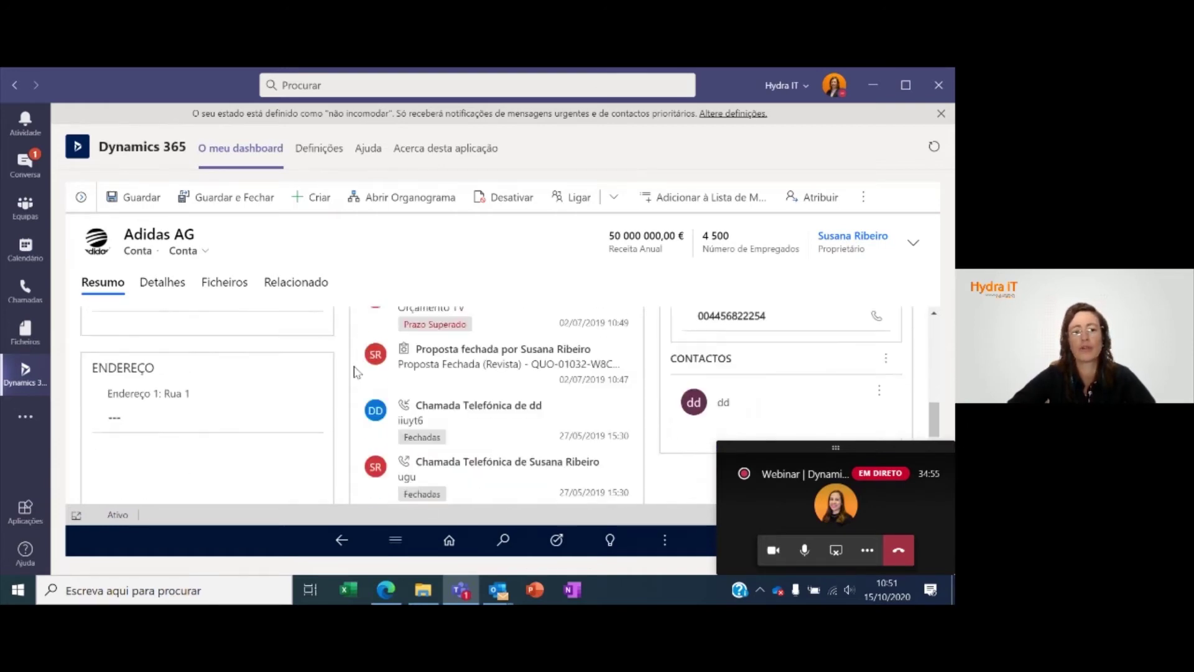
scroll(355, 372, down, 3)
scroll(356, 372, up, 6)
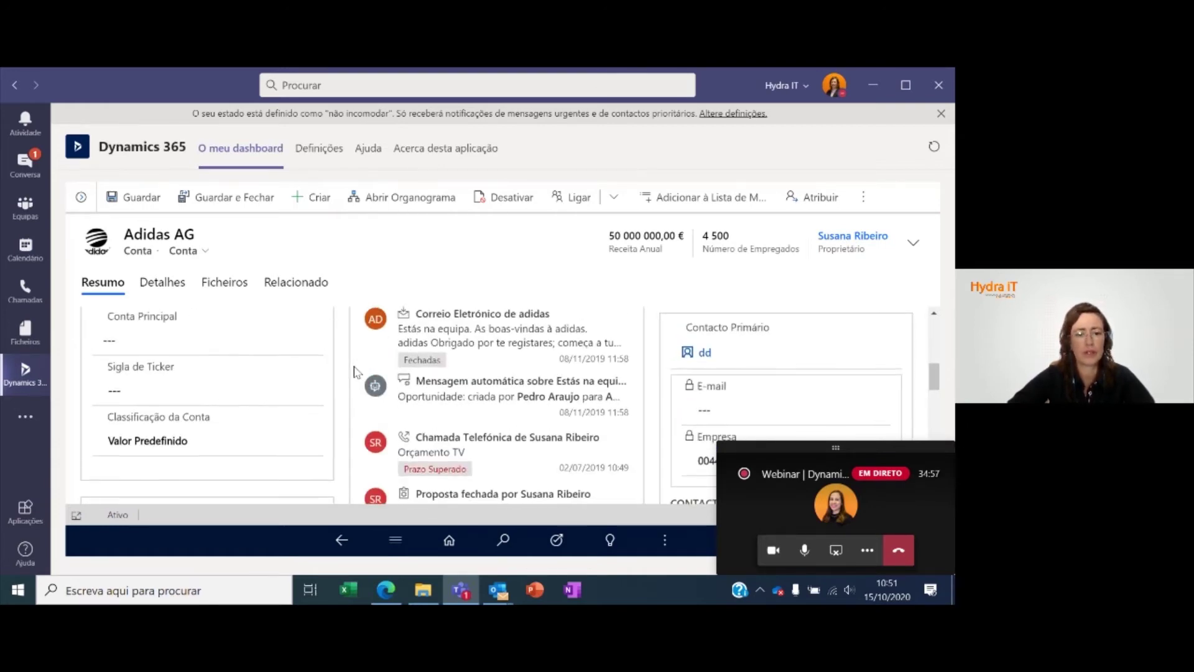
scroll(355, 372, up, 3)
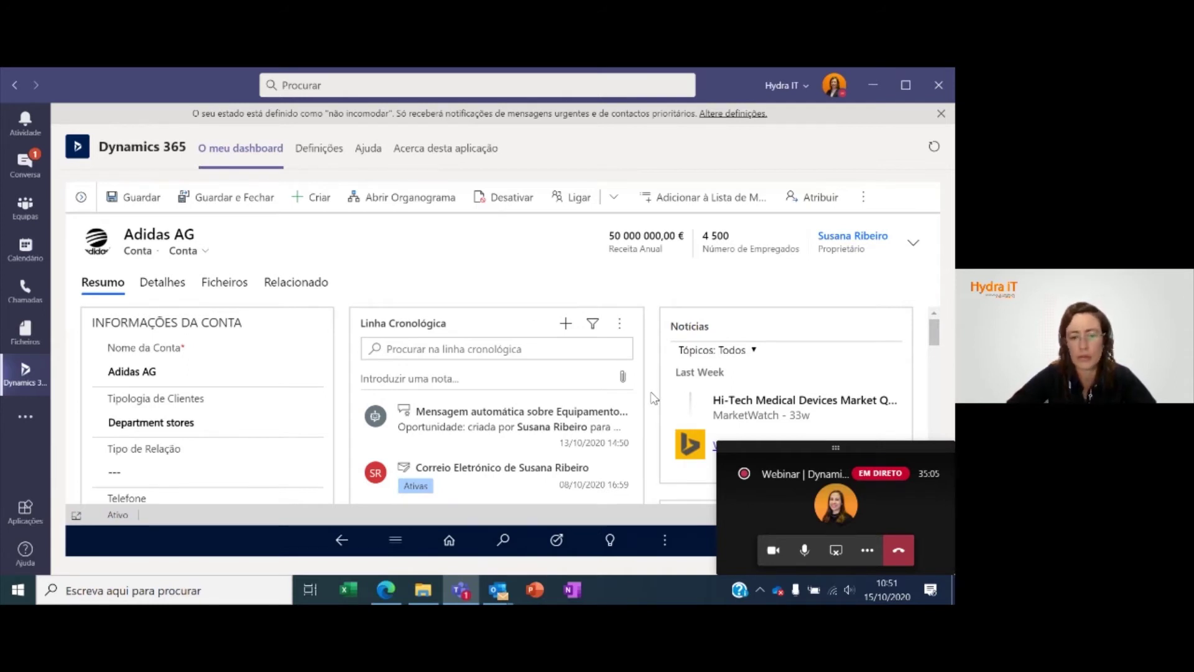
scroll(660, 396, down, 3)
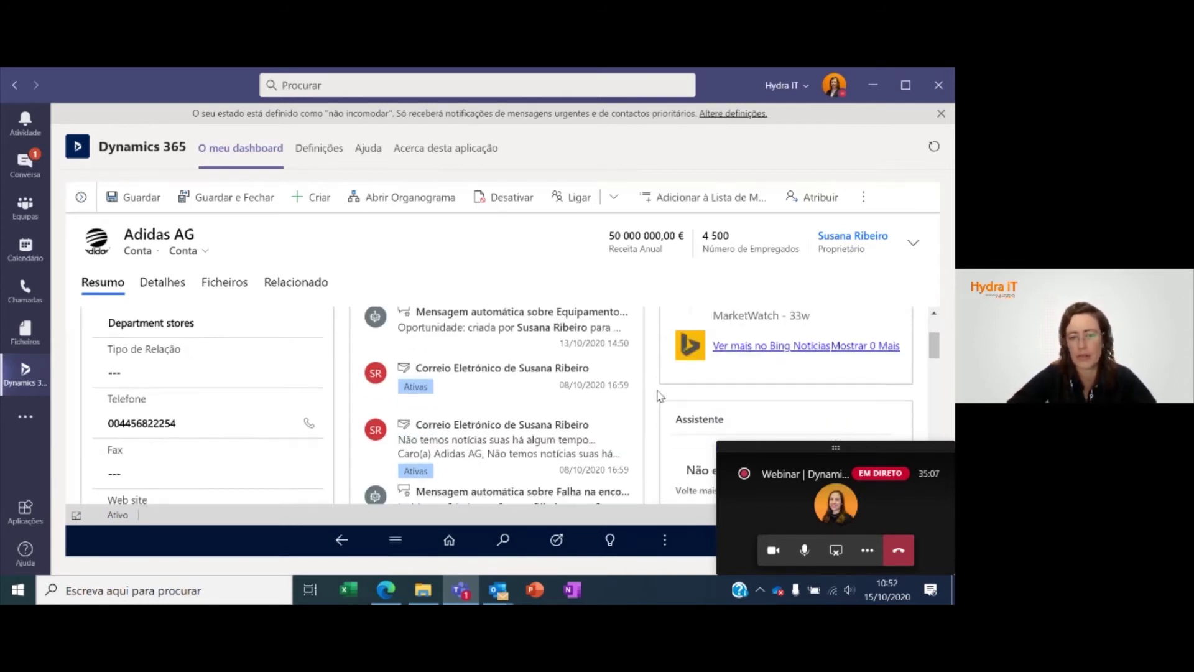
scroll(660, 396, down, 3)
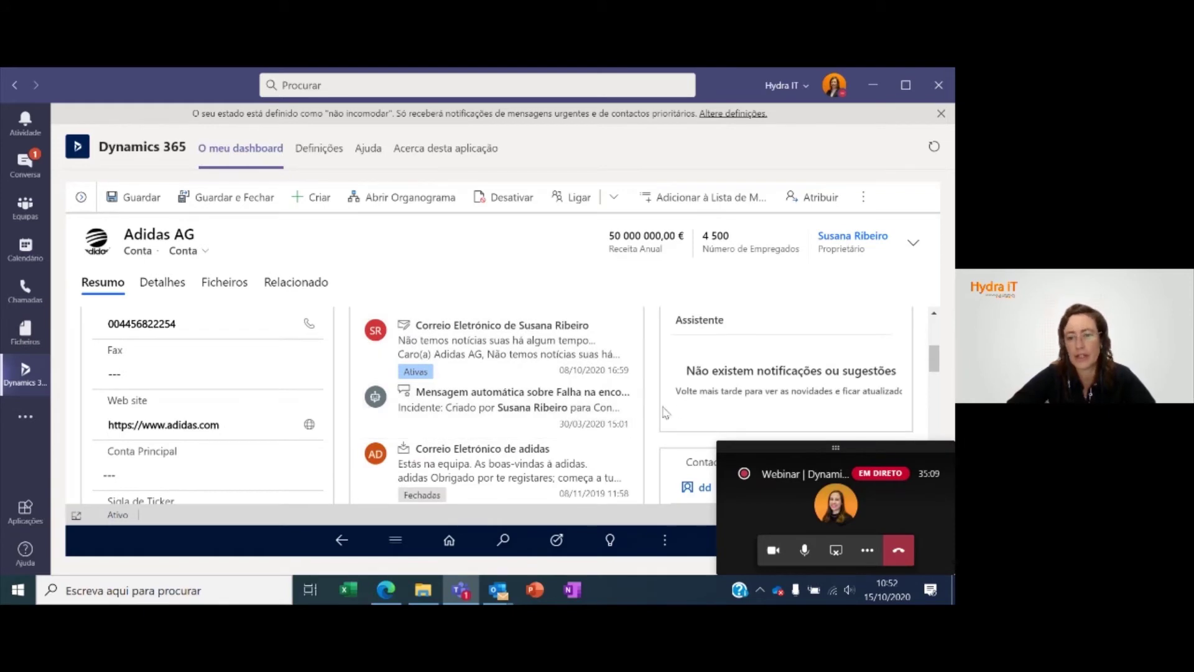
scroll(663, 412, up, 6)
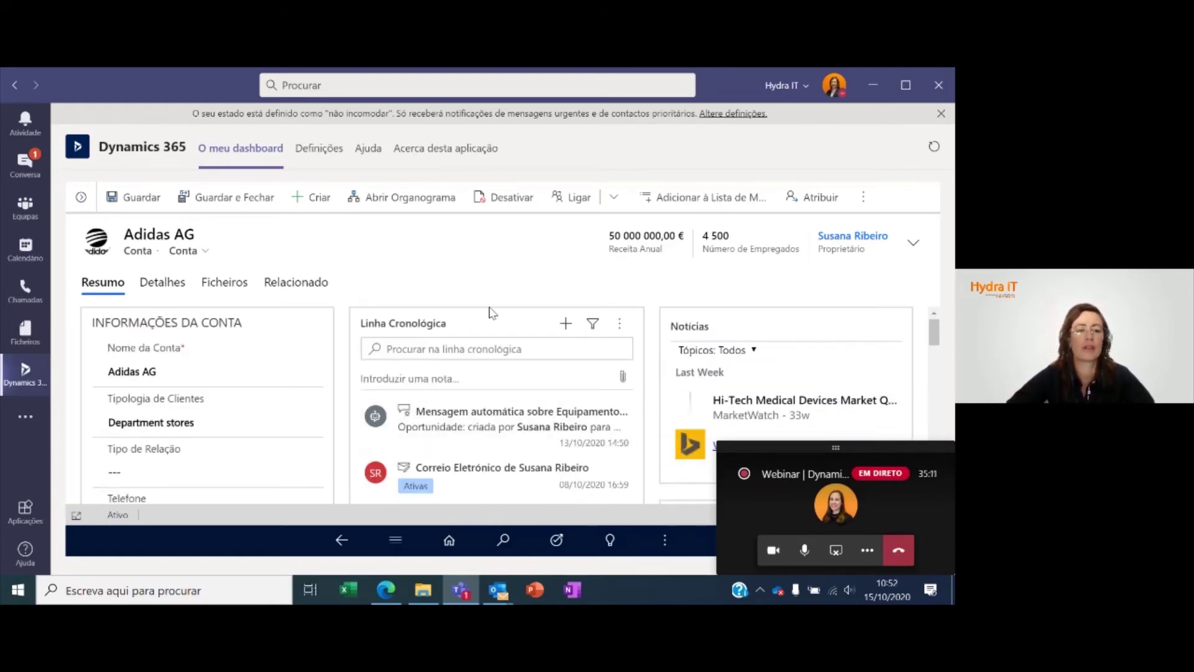
Step: Open Ficha técnica Produto.docx from the Documentação Técnica folder in the Adidas AG account's files
click(241, 278)
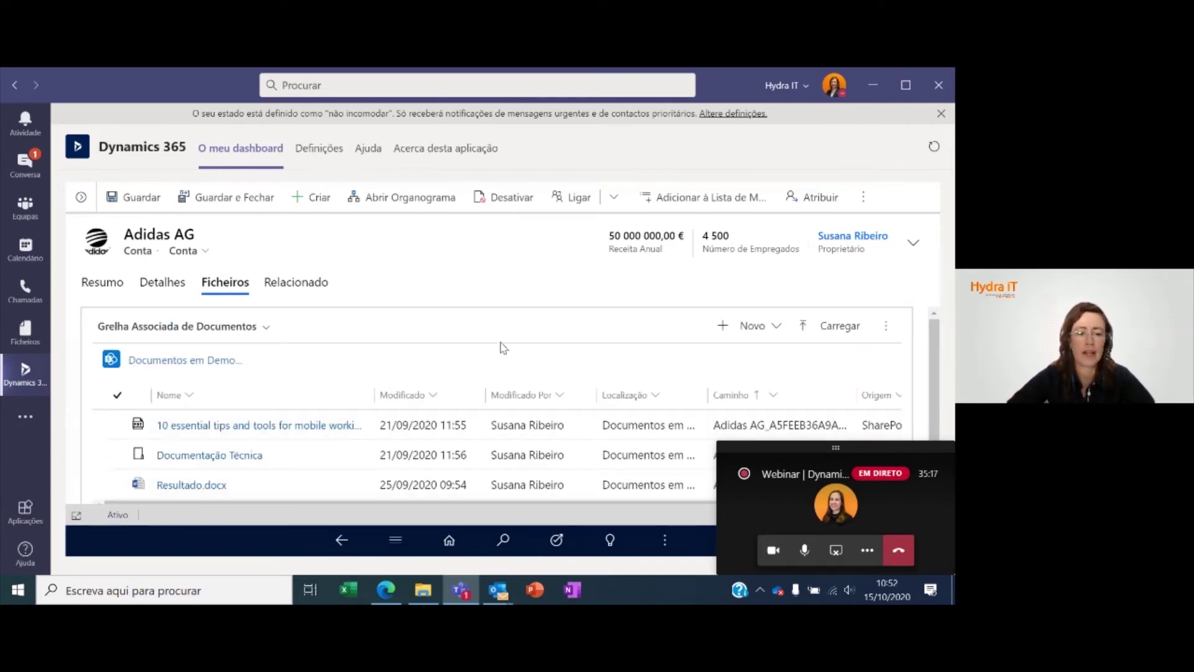
scroll(479, 379, down, 2)
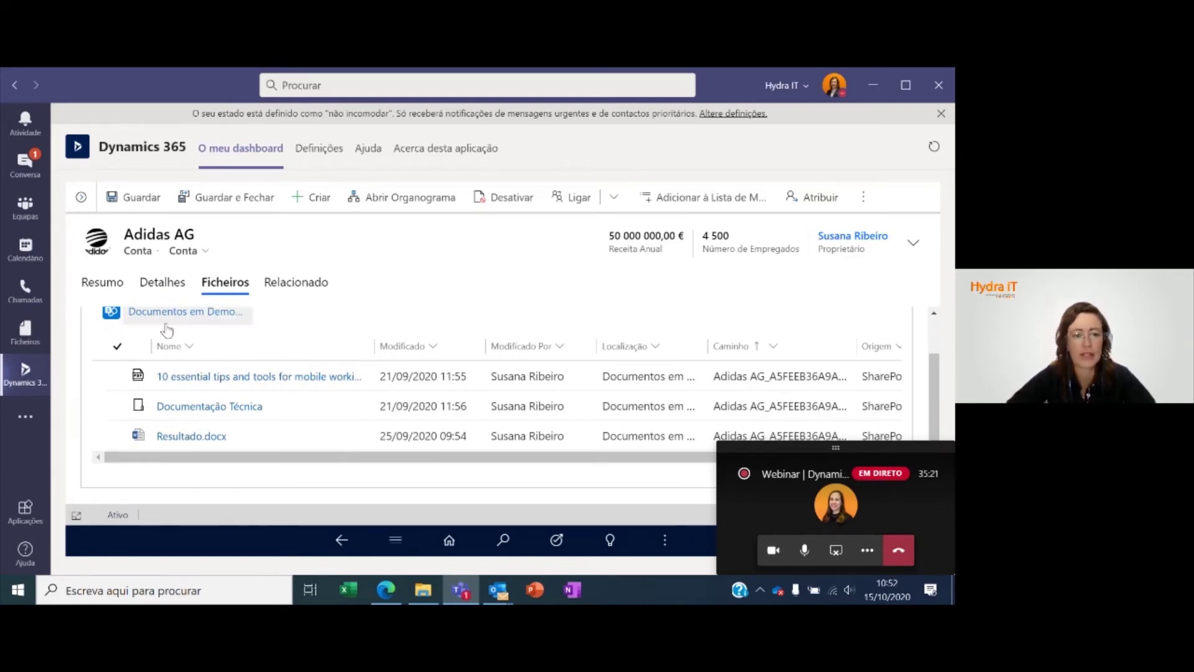
scroll(327, 320, up, 2)
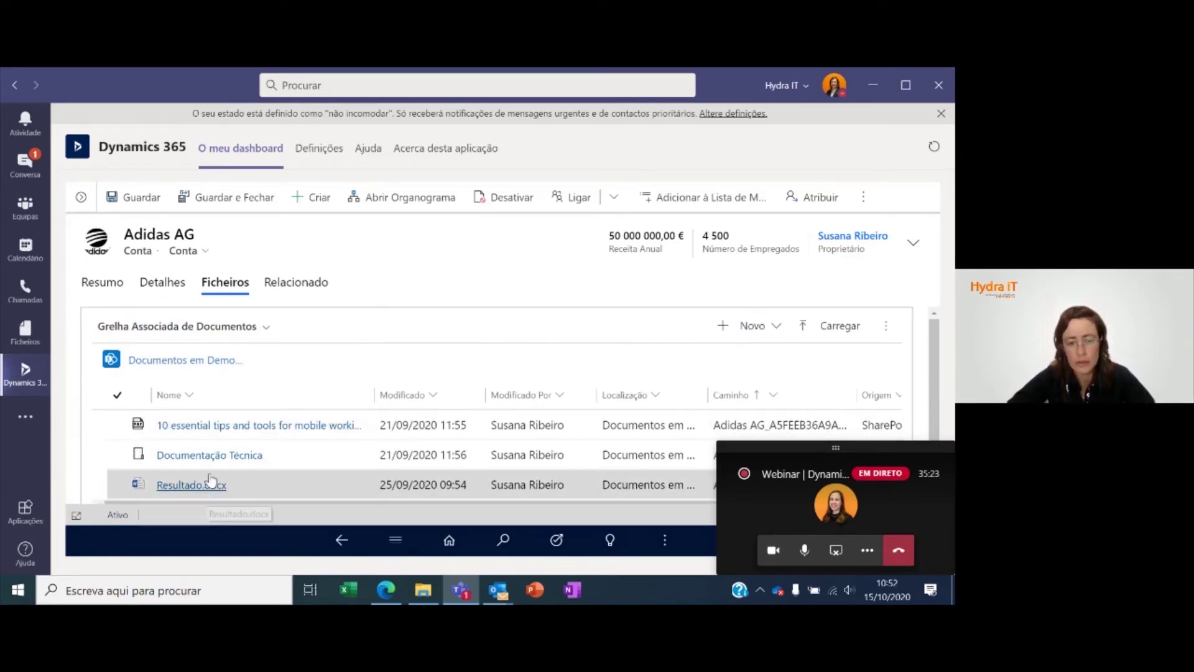
click(240, 455)
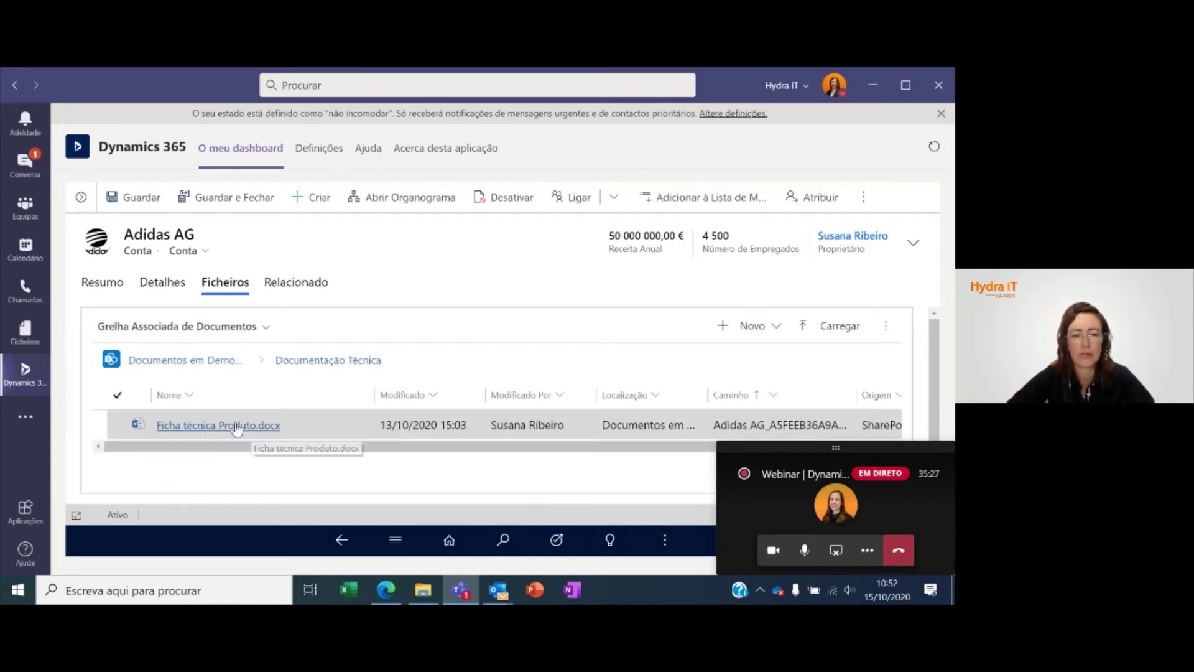
click(261, 439)
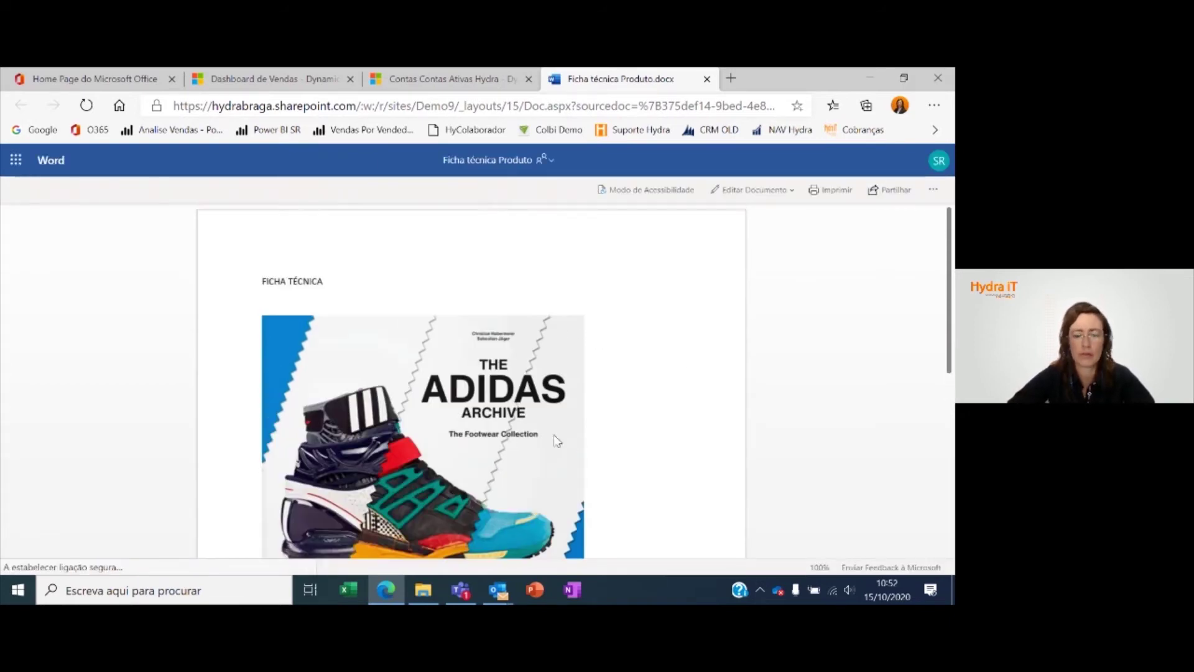
Step: Leave the Word document in the browser and return to the Adidas AG files in Teams
click(460, 594)
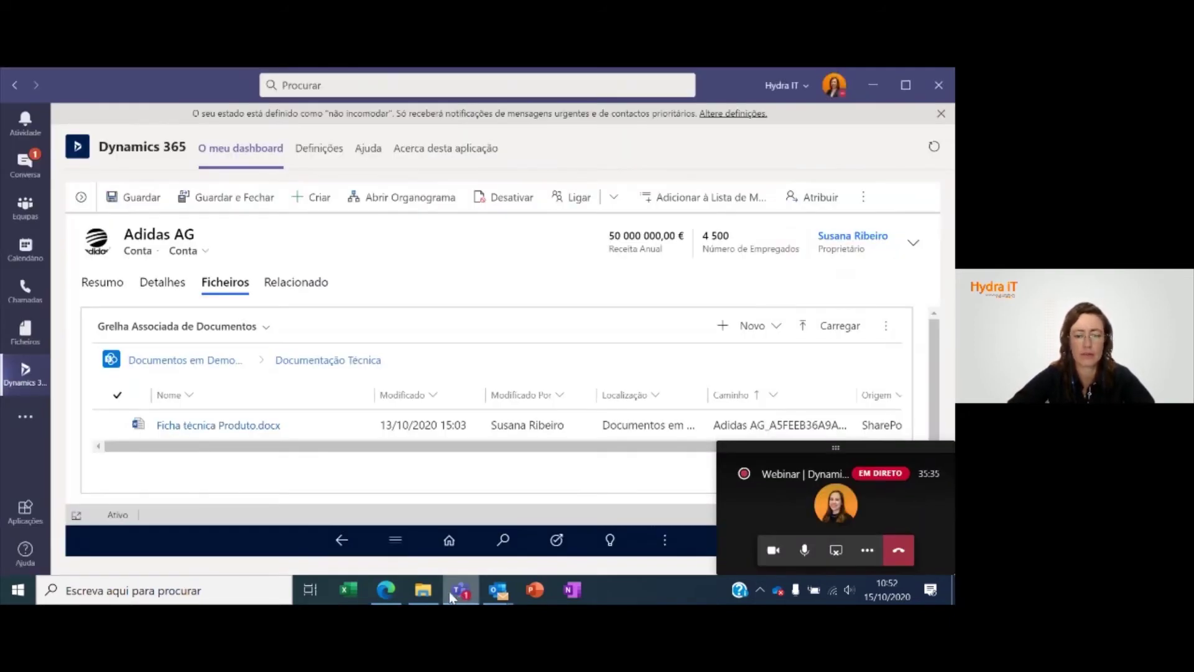
click(387, 591)
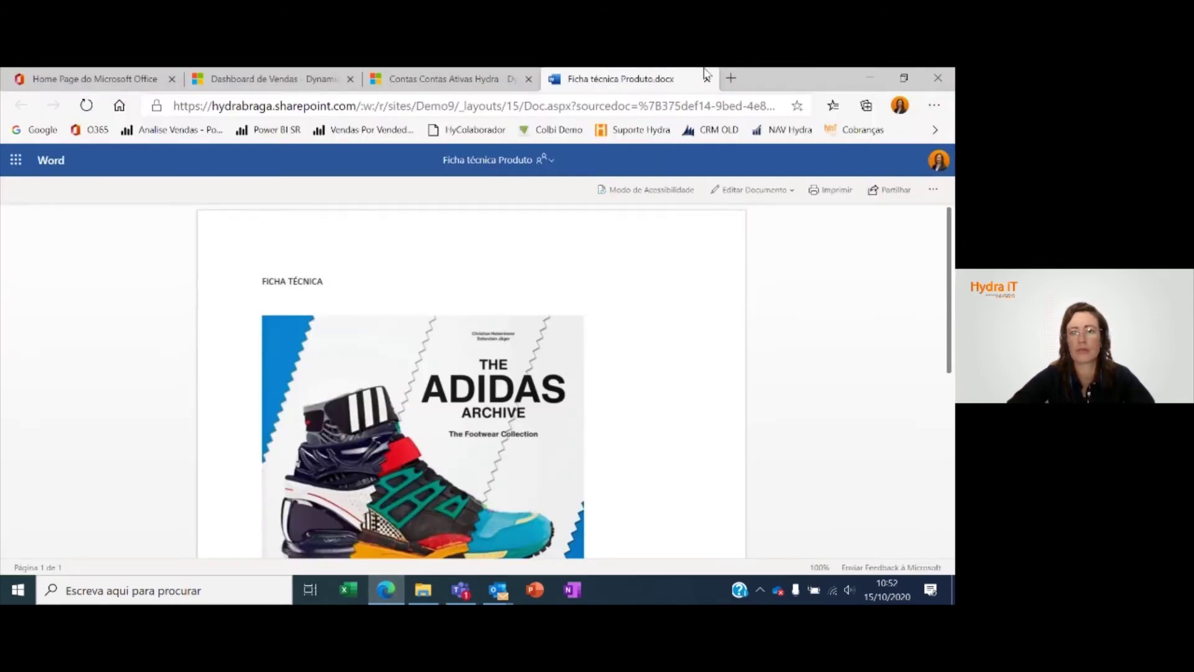
click(445, 79)
click(460, 591)
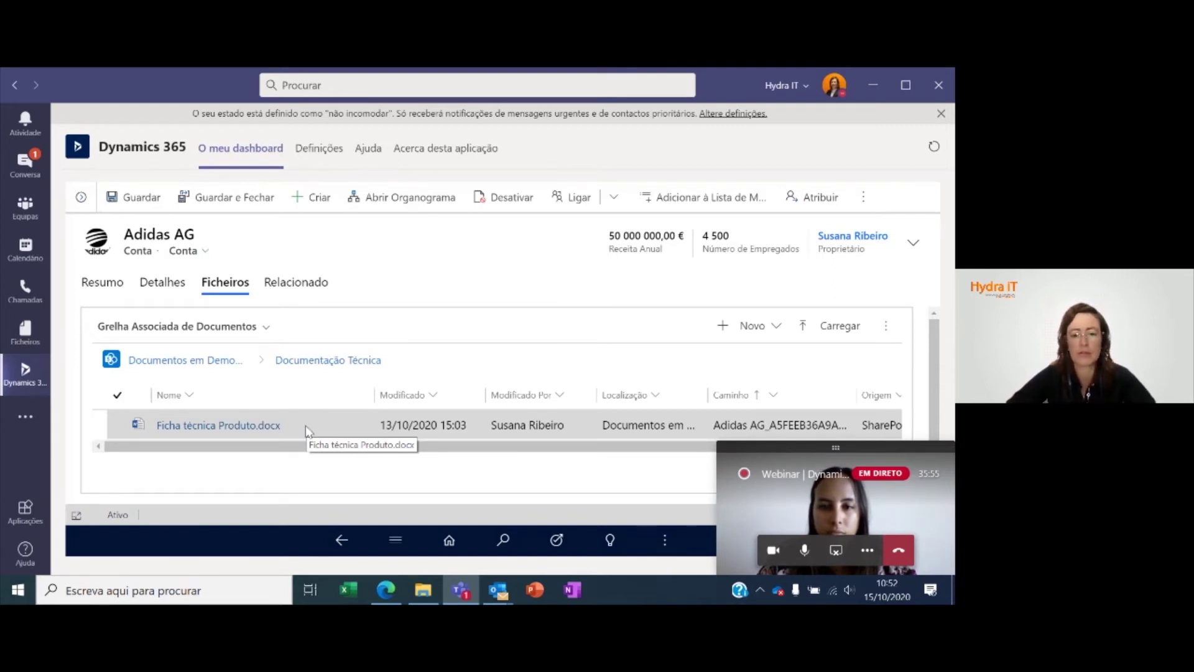
Step: Look through the Vendas area's site map, from O Meu Trabalho through Clientes and Vendas, and close it
click(396, 540)
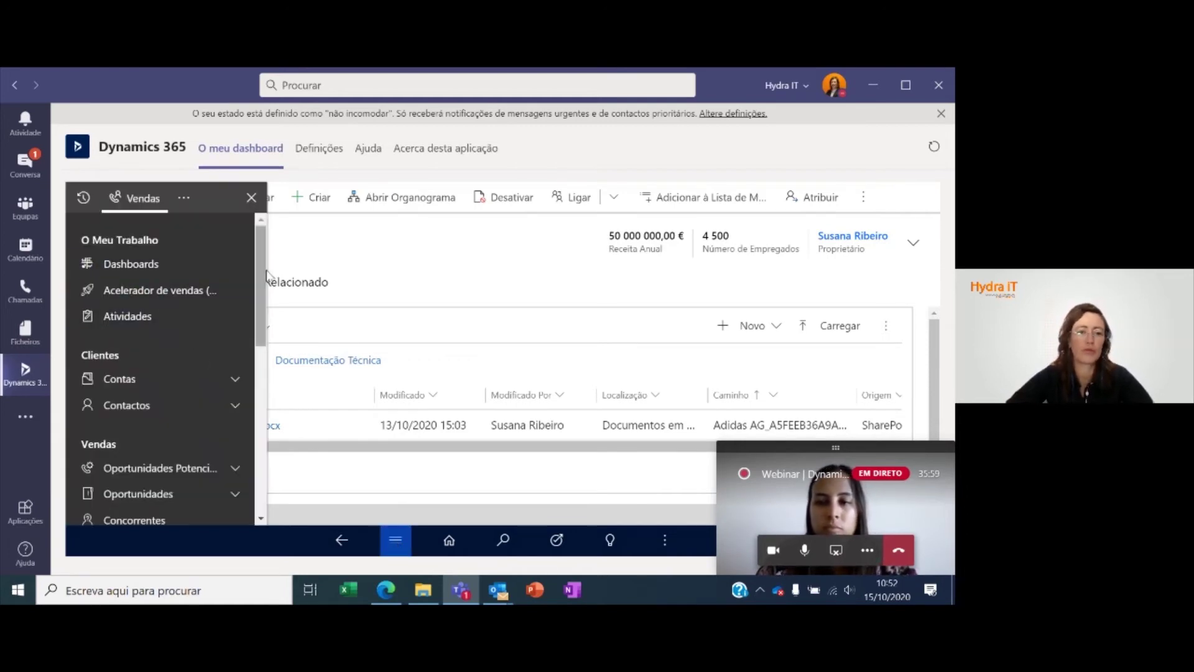
drag(260, 247, 253, 425)
drag(260, 441, 259, 261)
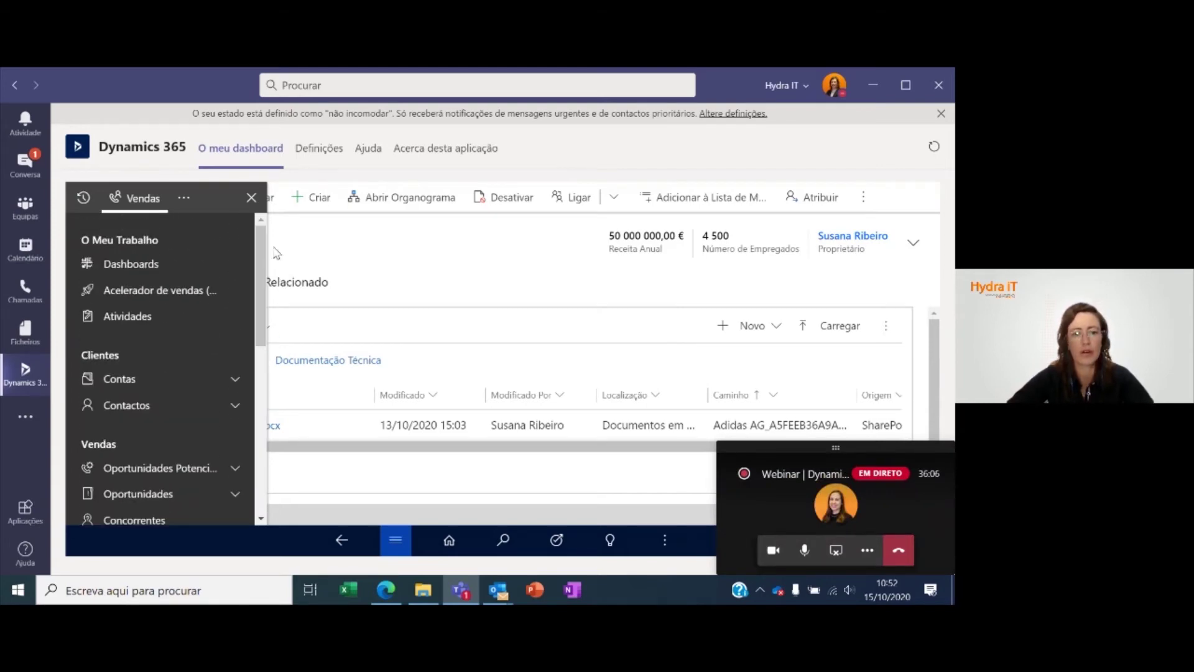
click(249, 199)
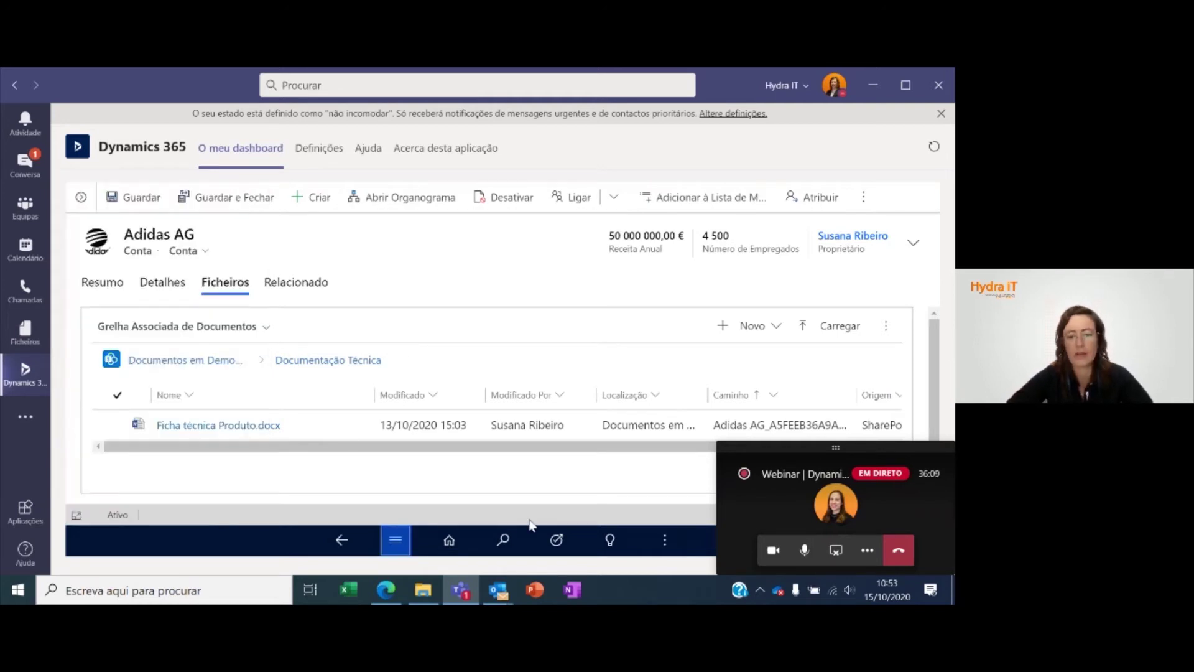
Step: Search the Dynamics 365 records for barcelona and look through both pages of categorized results
click(501, 542)
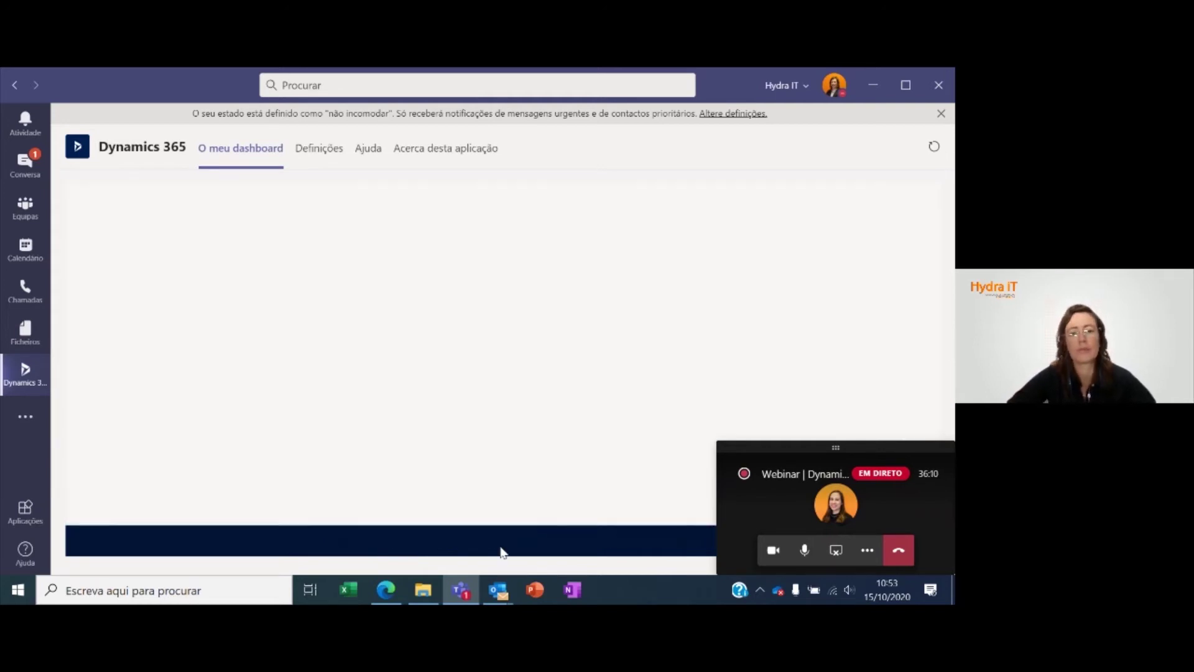
click(500, 215)
text(barcelona)
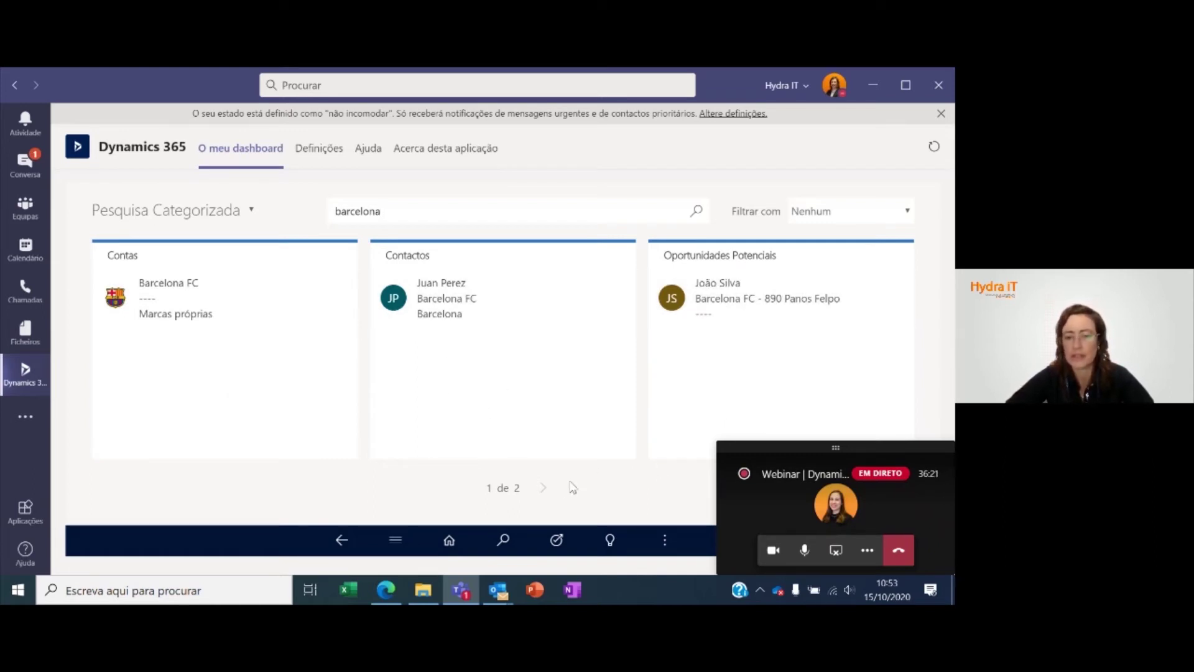
click(543, 488)
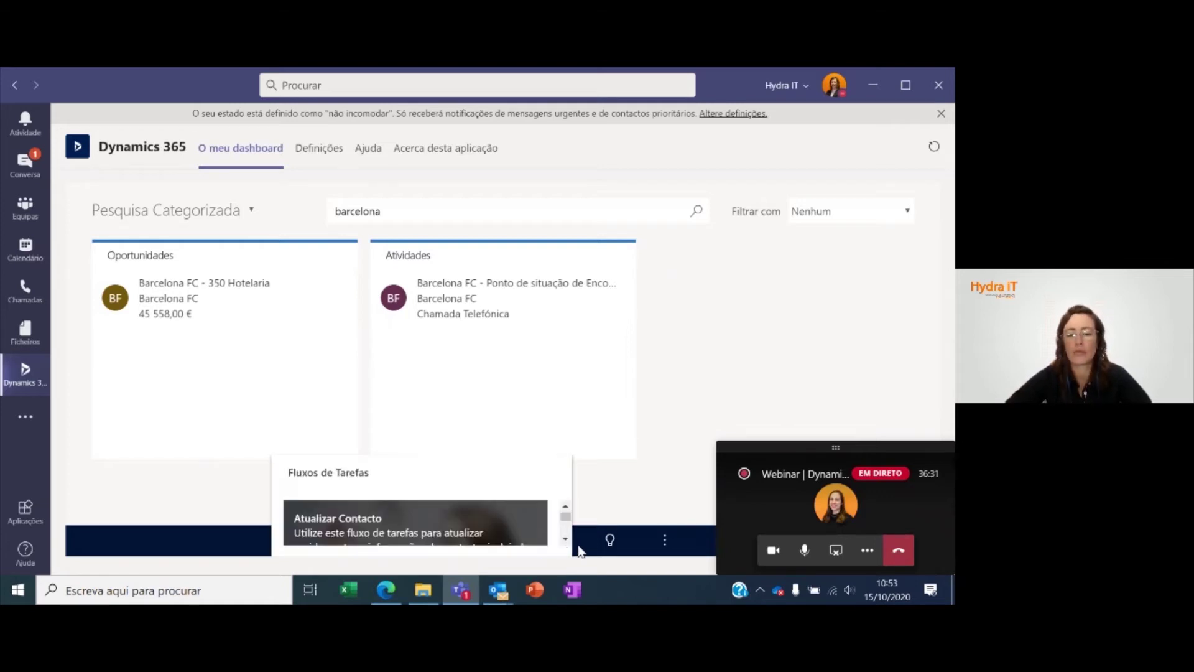
Step: Look through the available task flows, including Atualizar Contacto and Dar seguimento a Oportunidade, and close the list
click(557, 549)
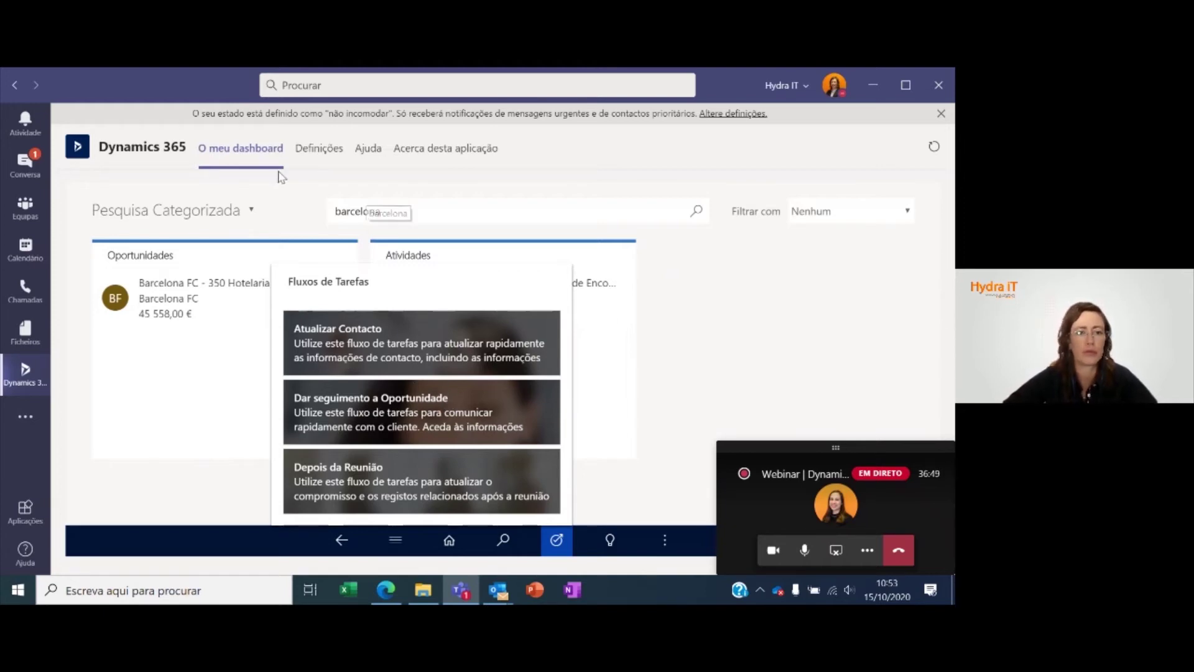
click(259, 159)
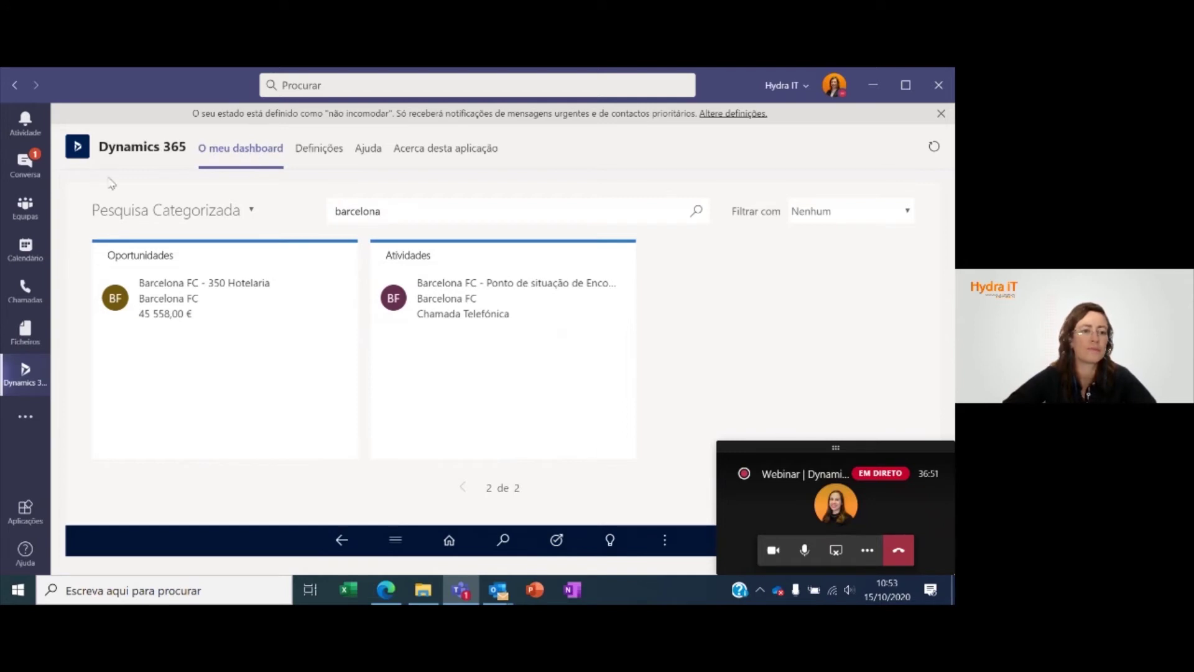
click(155, 150)
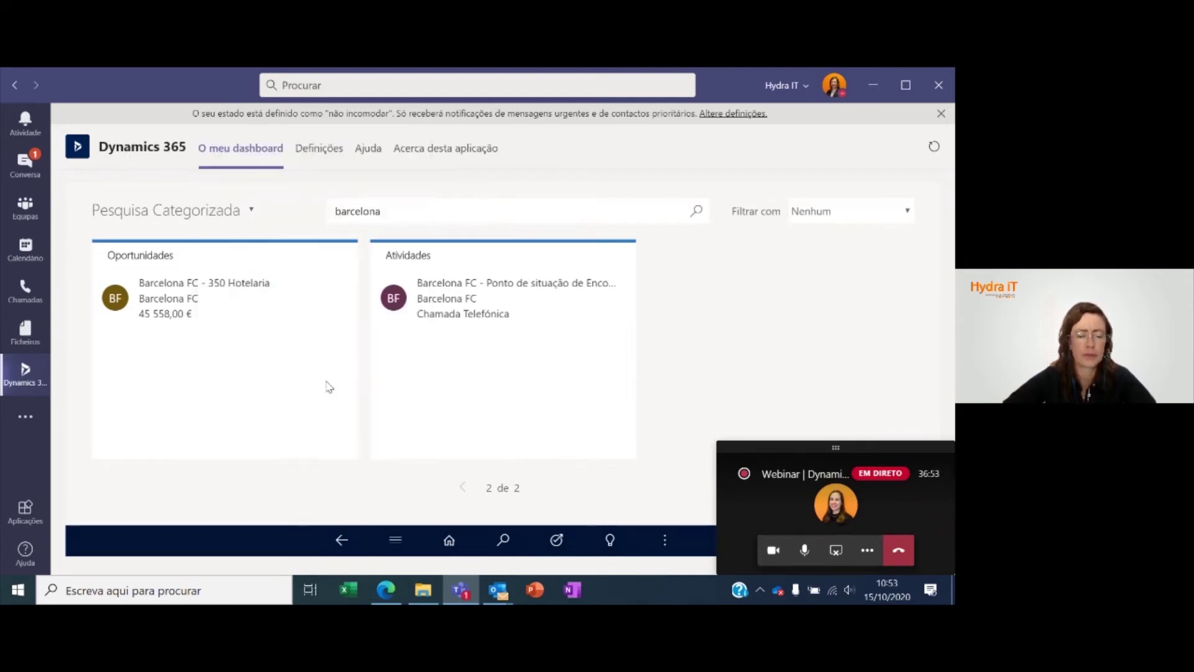
Step: Return to the home Dashboard de Vendas and look at the list of selectable dashboards
click(449, 540)
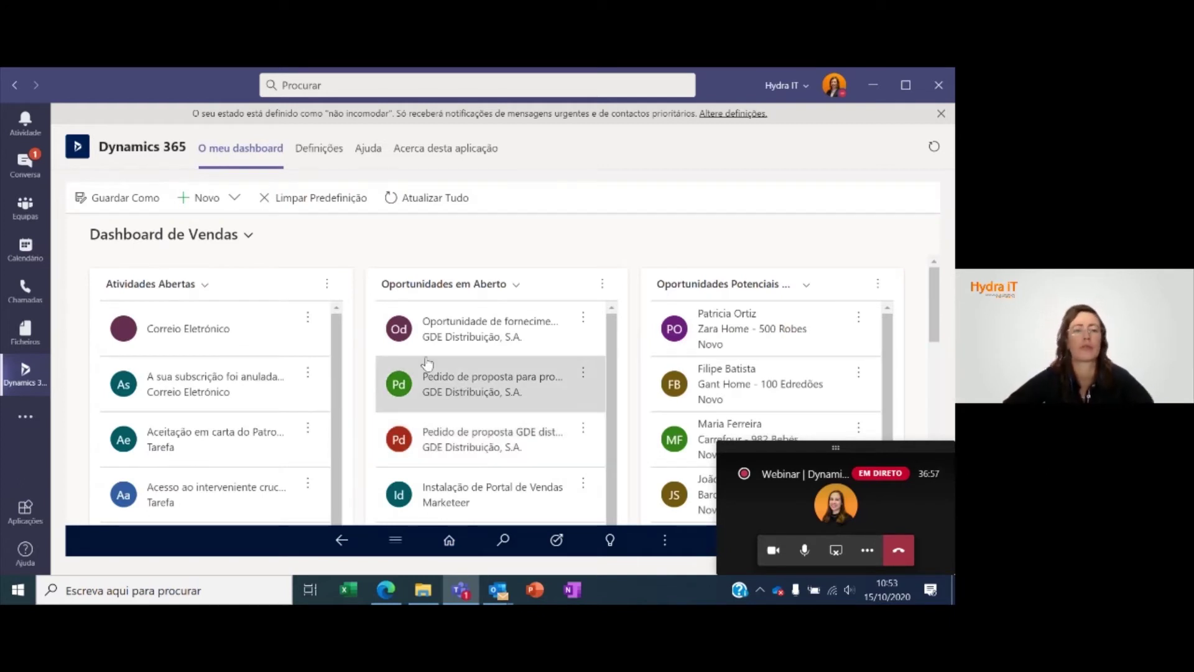
click(249, 235)
click(400, 240)
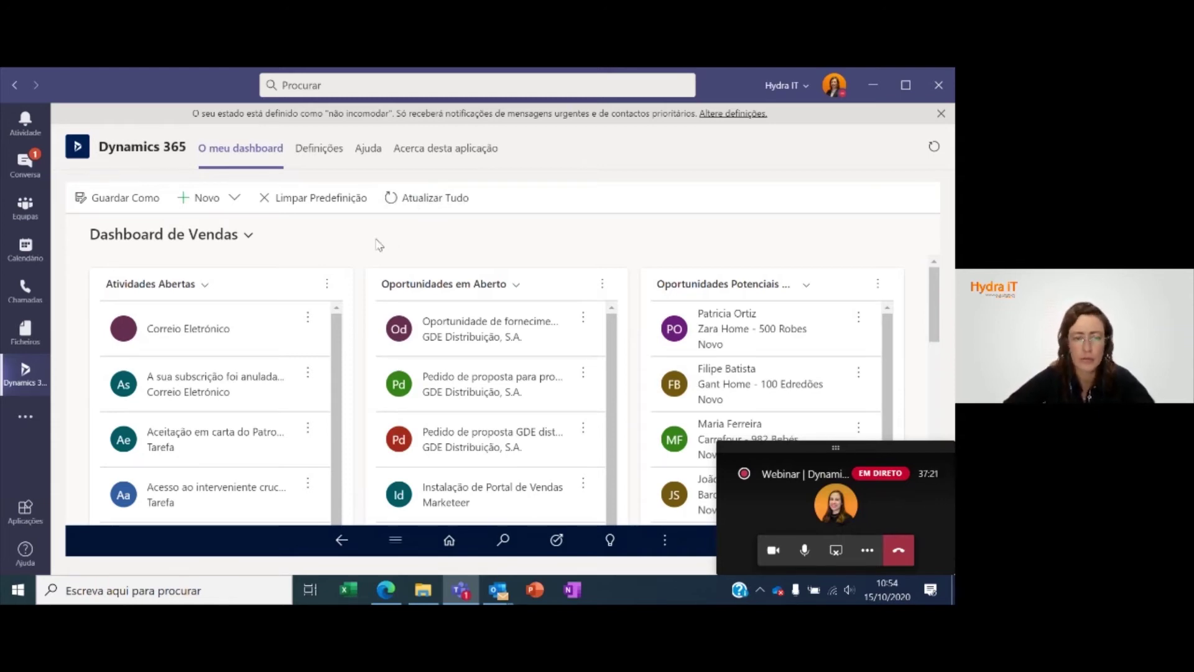
Step: Review the Dynamics 365 and Power BI options for a new dashboard, the sales charts and the personal and system dashboards
click(235, 198)
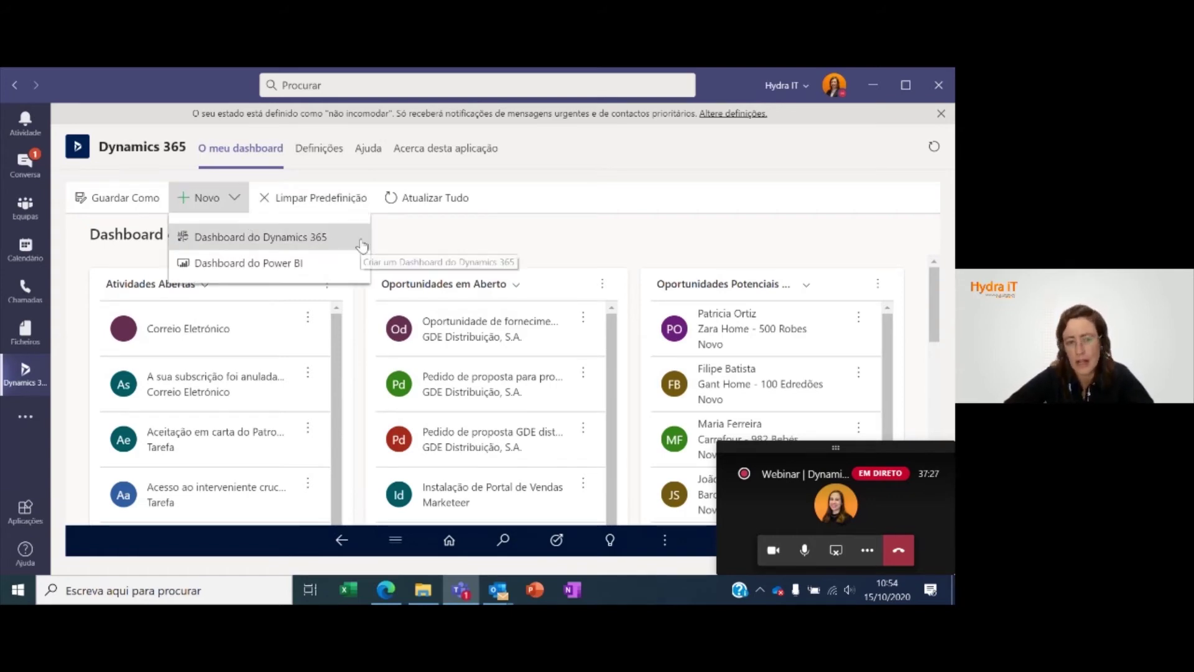
click(444, 245)
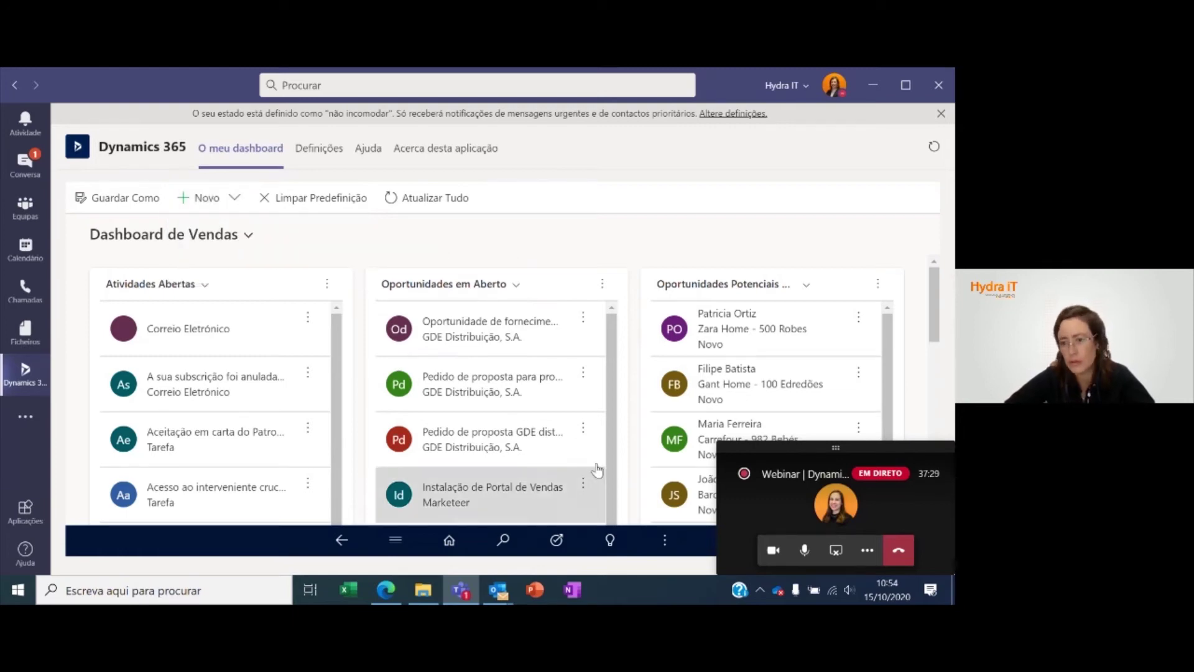
drag(935, 290, 935, 404)
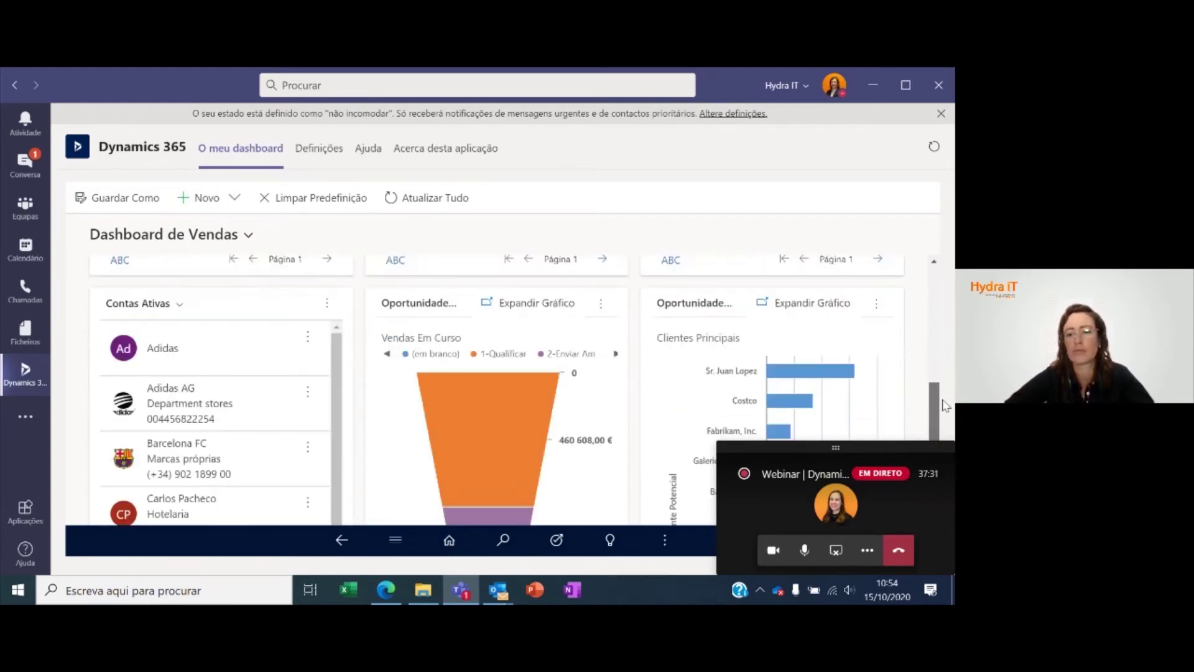
click(249, 235)
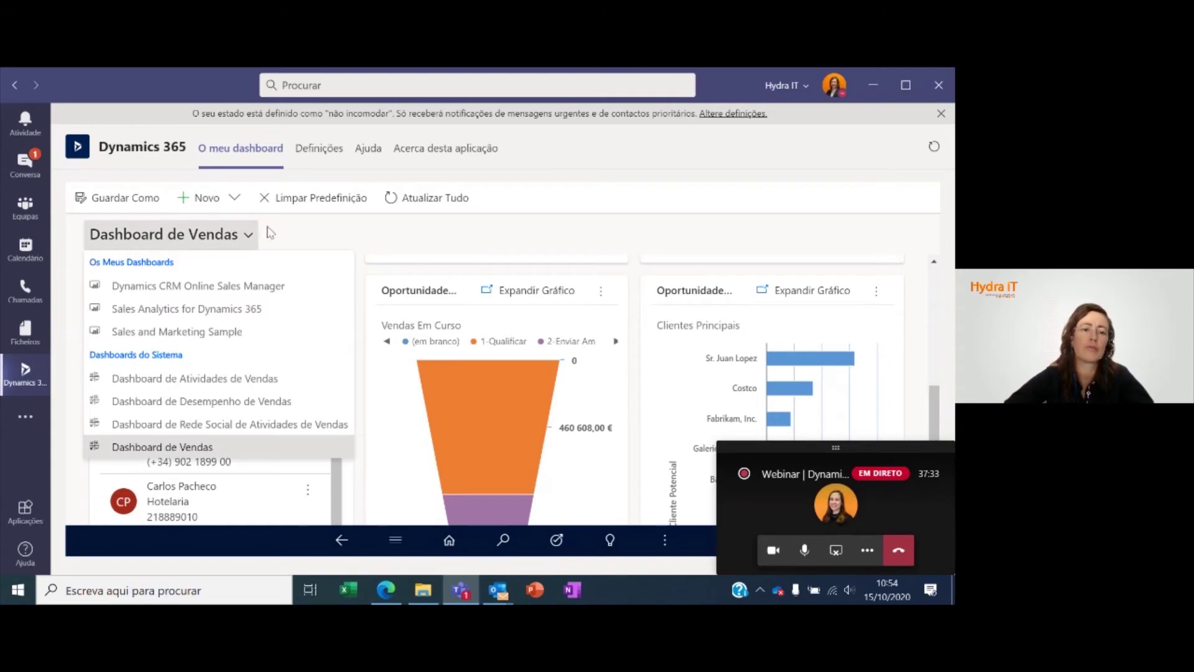
click(224, 197)
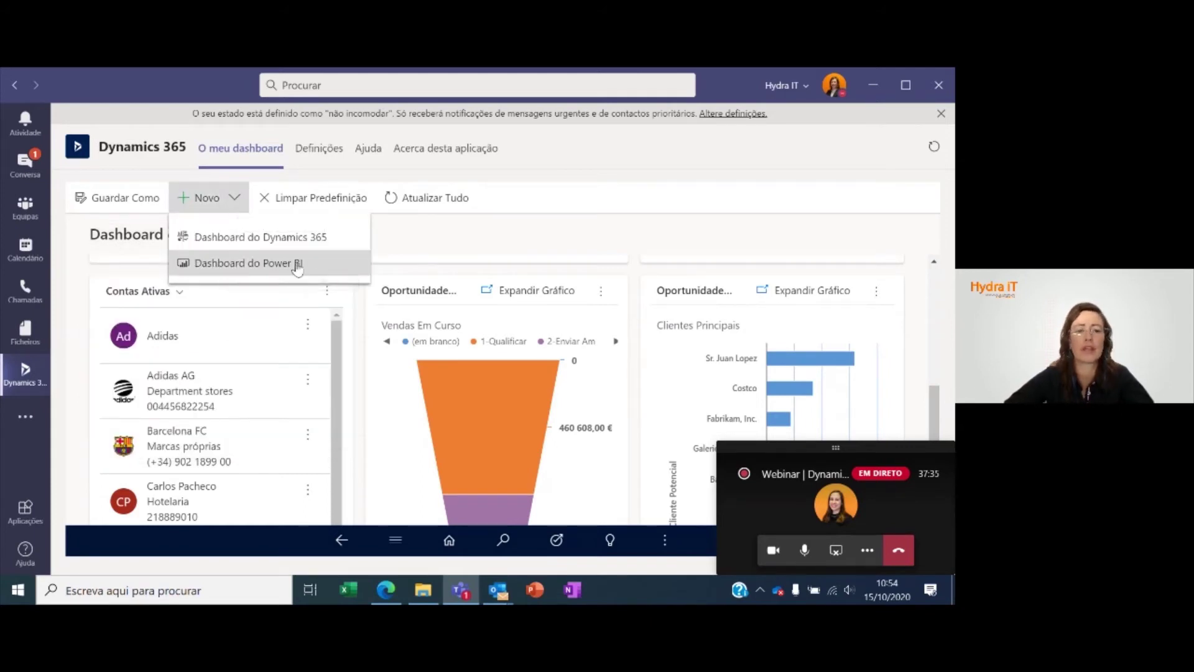
click(427, 246)
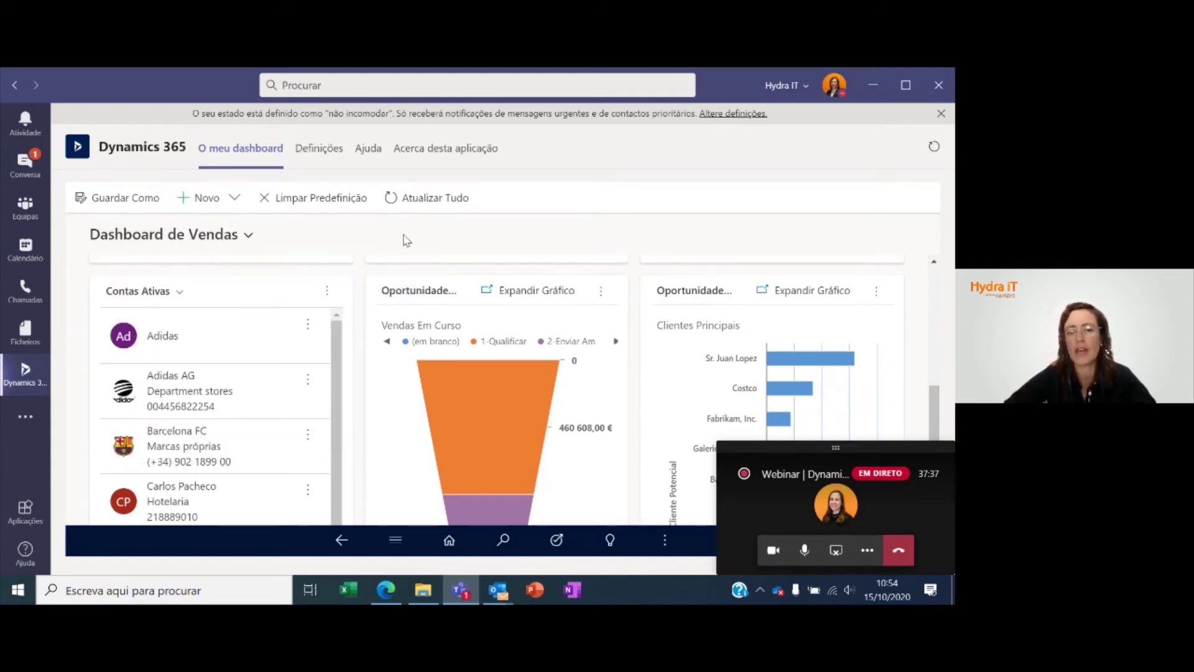
Step: End the Teams screen share, switch to the webinar deck in PowerPoint and start the slide show from slide 7
mouse_move(543, 386)
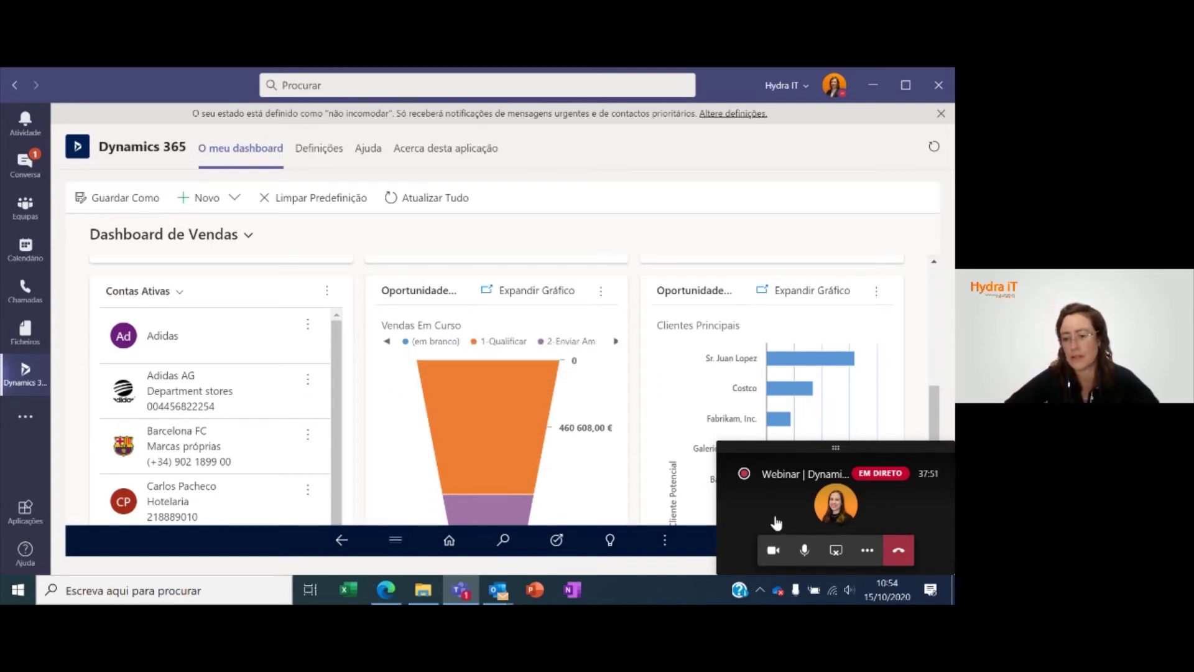
click(837, 560)
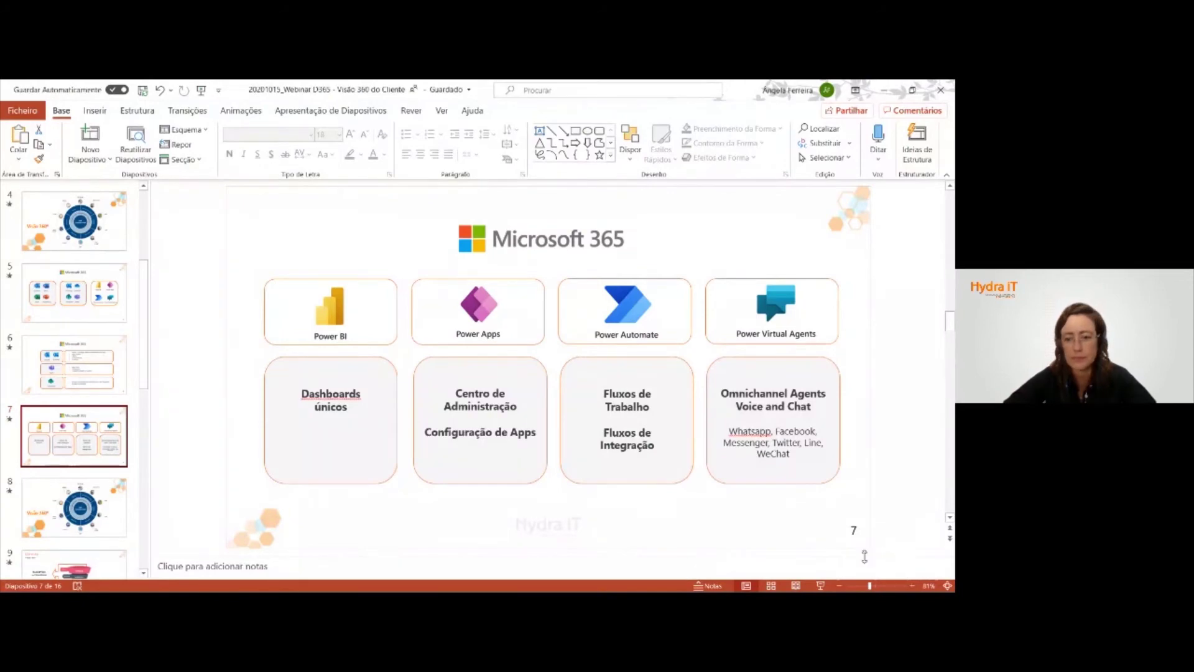
click(826, 585)
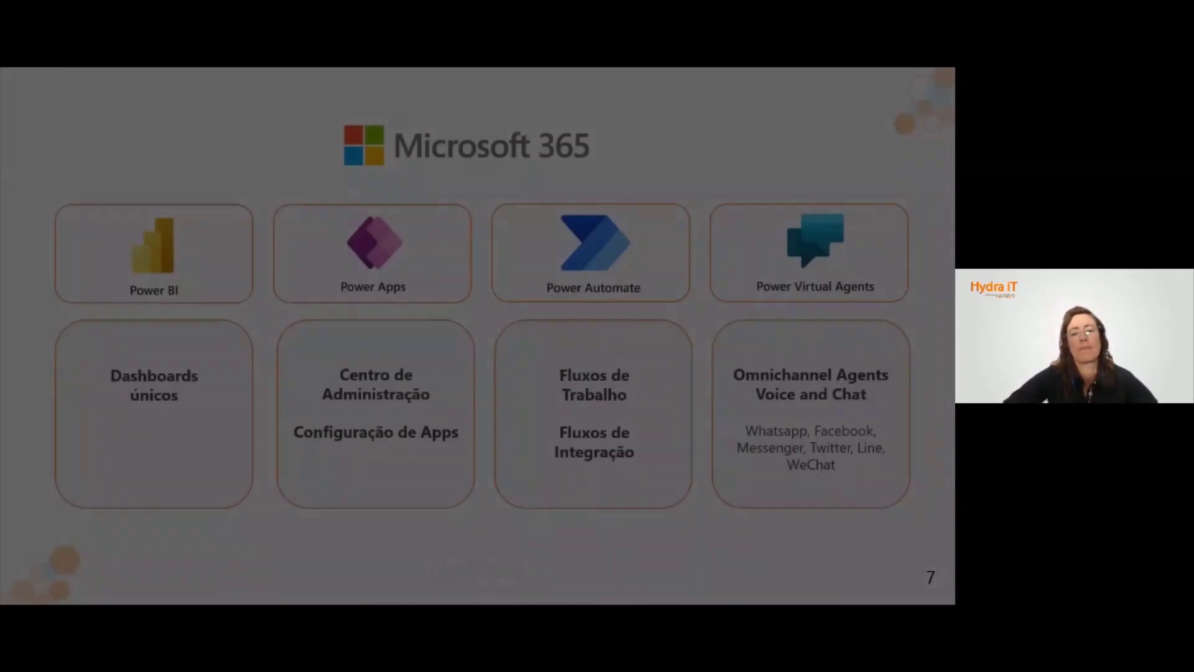